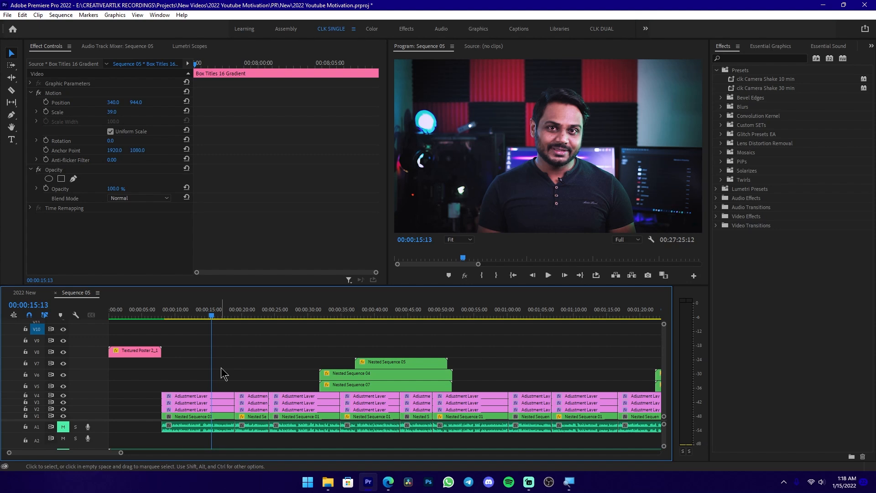
Clear the clip selection in Sequence 05 and move the playhead to 00:00:13:20.
left_click(245, 352)
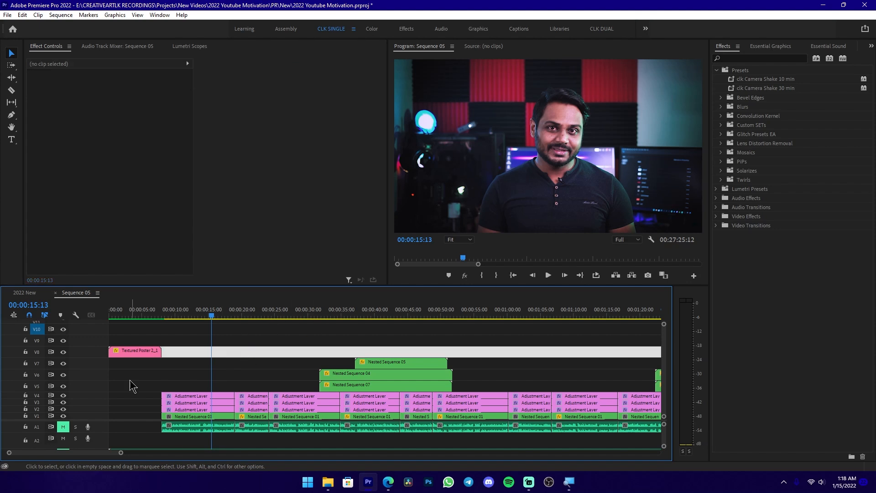
left_click(199, 315)
left_click_drag(198, 315, 201, 316)
left_click(210, 333)
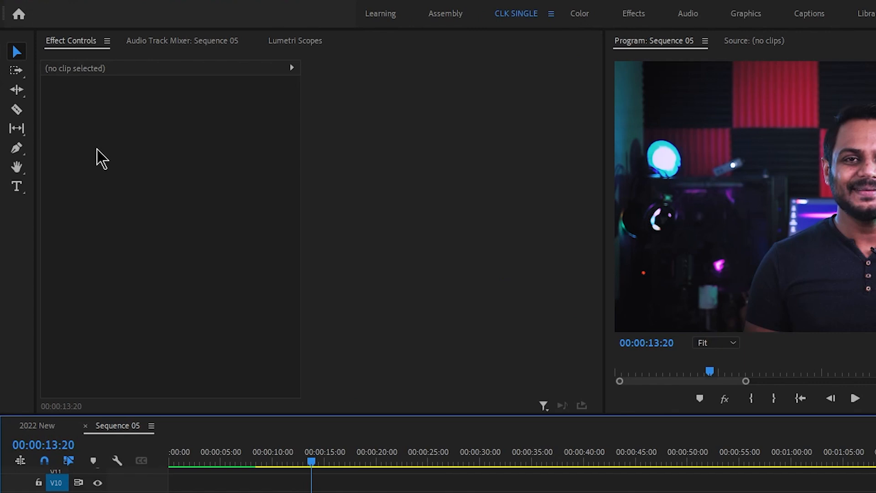
Add a text layer reading "creativeartlk" over the dark area beside the presenter in the video frame.
key("t")
left_click(183, 181)
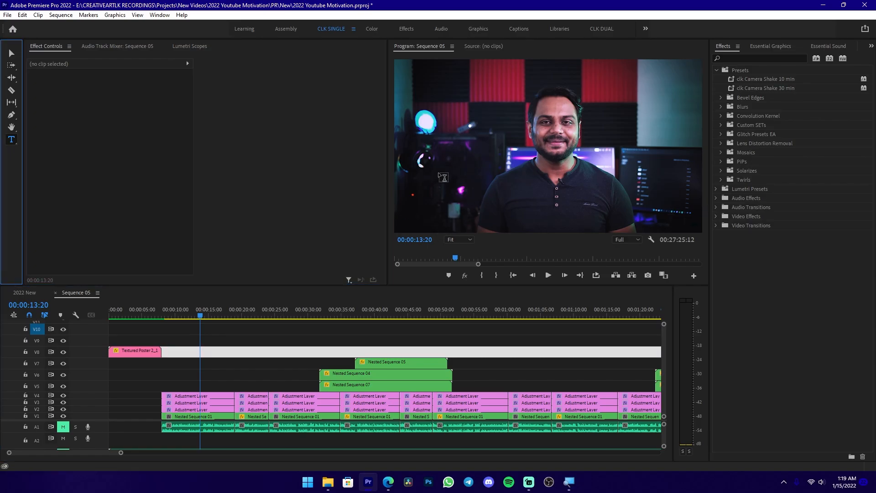
left_click(423, 183)
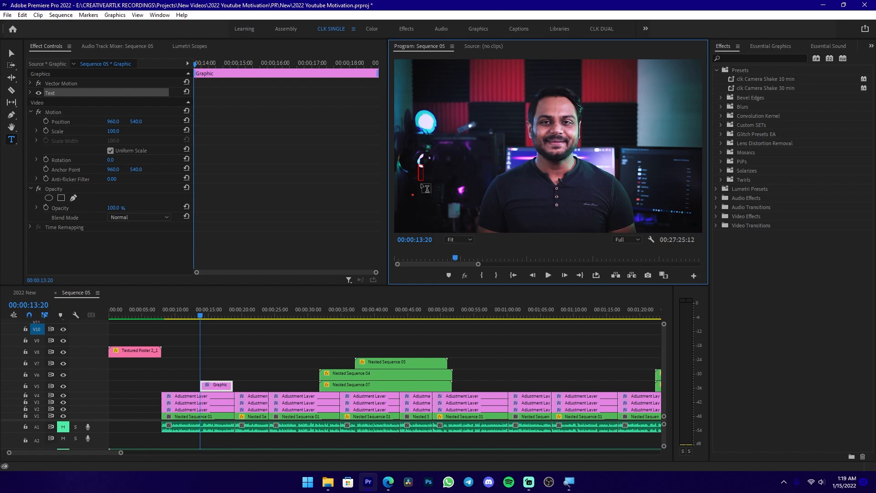
type("creativeartlk")
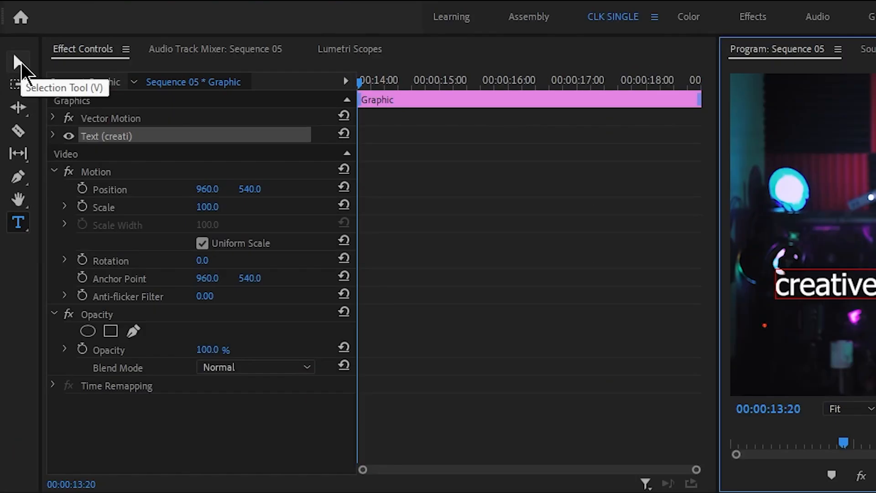
left_click(13, 54)
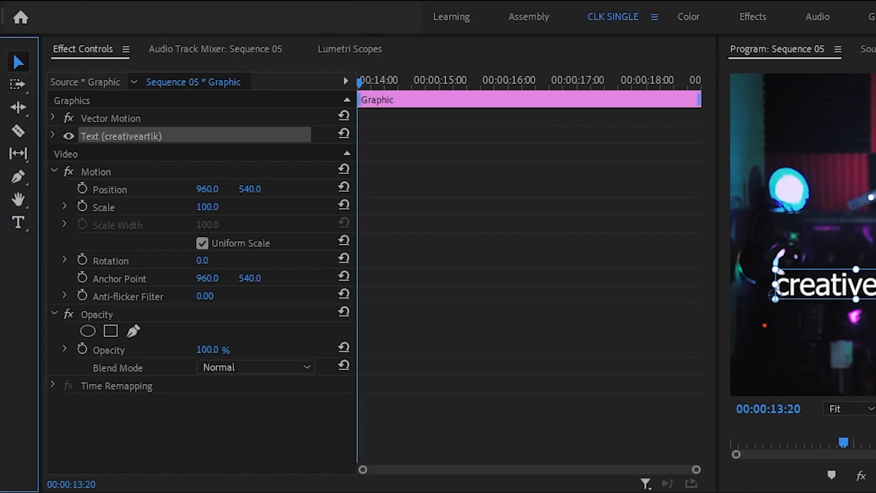
left_click_drag(507, 181, 482, 174)
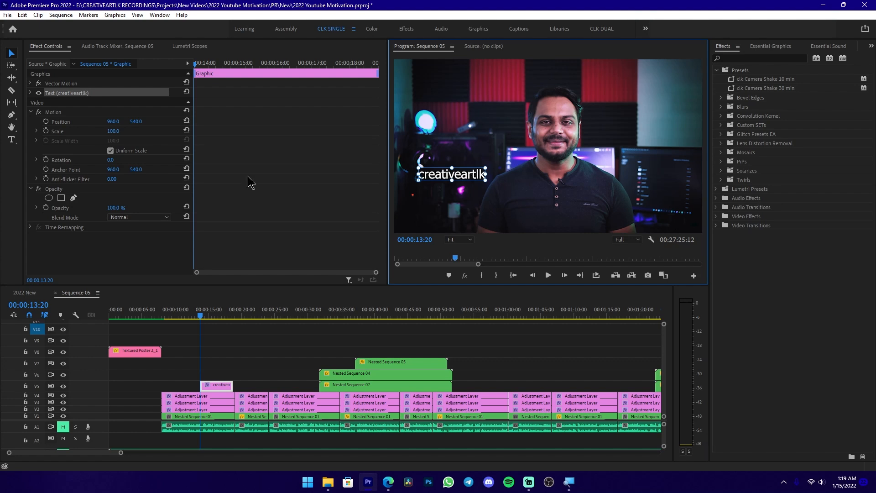
Highlight the title text for editing, look through the list of available panels, and clear the selection.
left_click(13, 140)
double_click(465, 174)
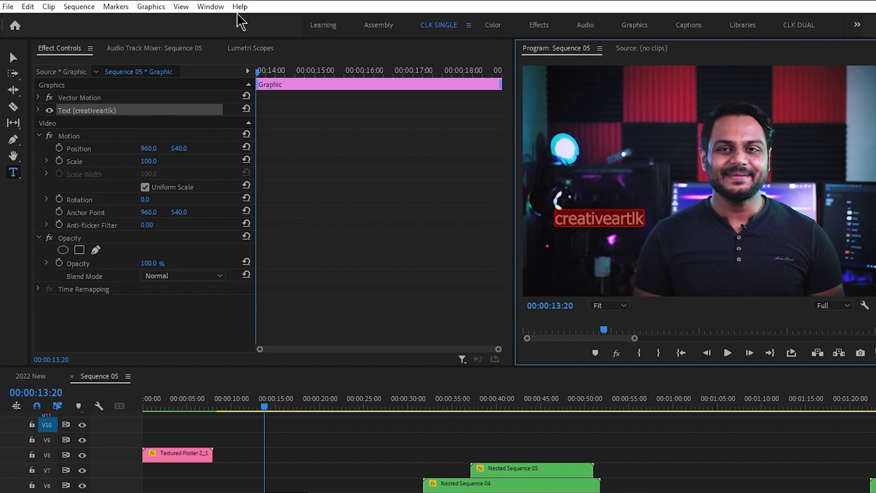
left_click(218, 7)
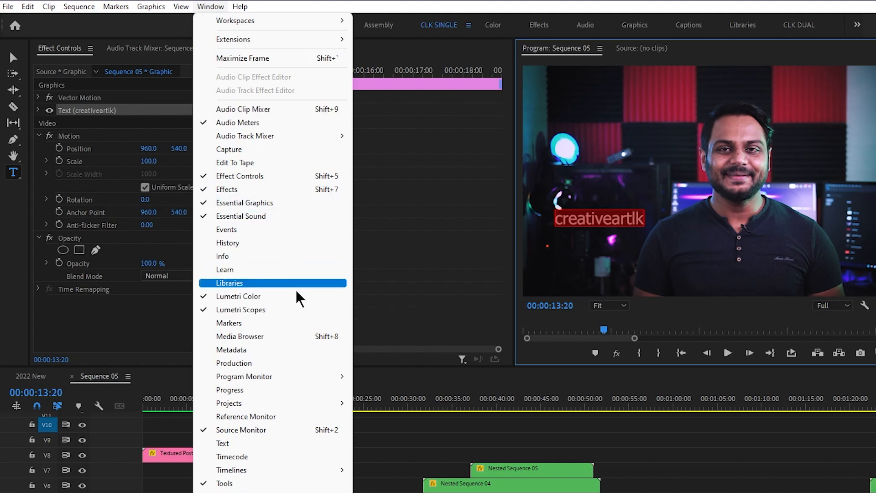
left_click(435, 276)
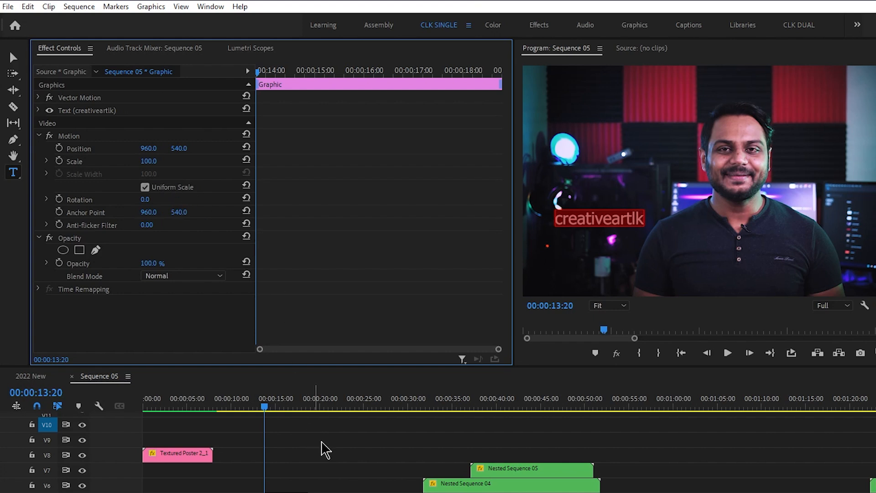
left_click(342, 445)
left_click(345, 453)
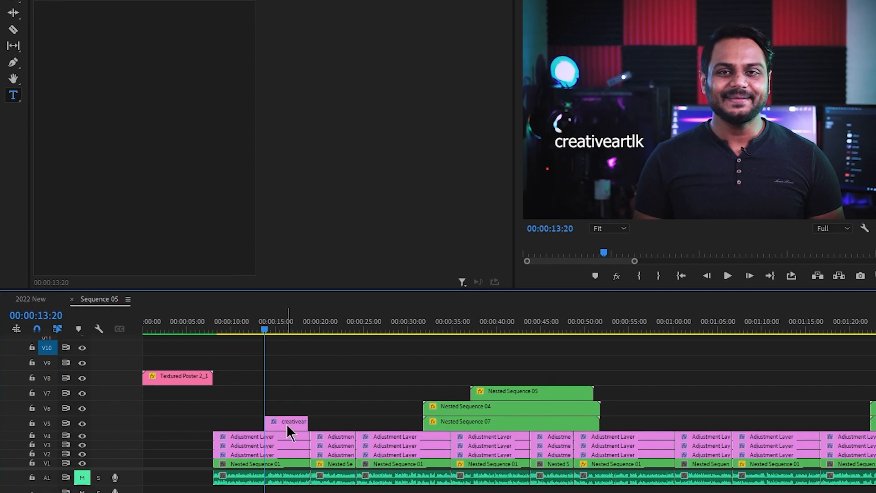
Expand the text properties of the "creativeartlk" title clip and look through the available fonts.
left_click(286, 423)
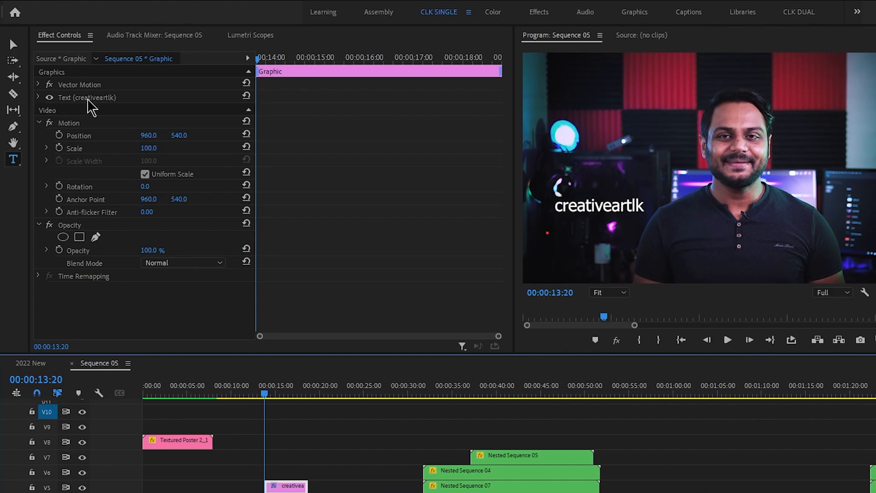
left_click(38, 98)
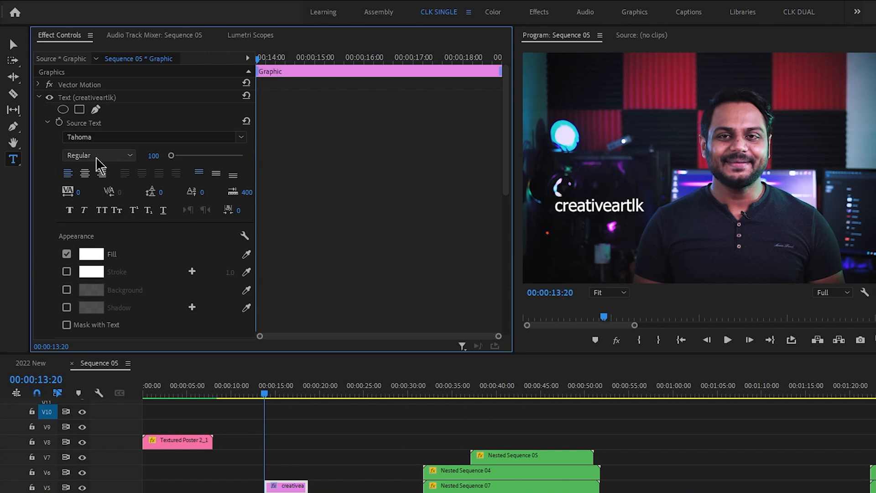
left_click(190, 136)
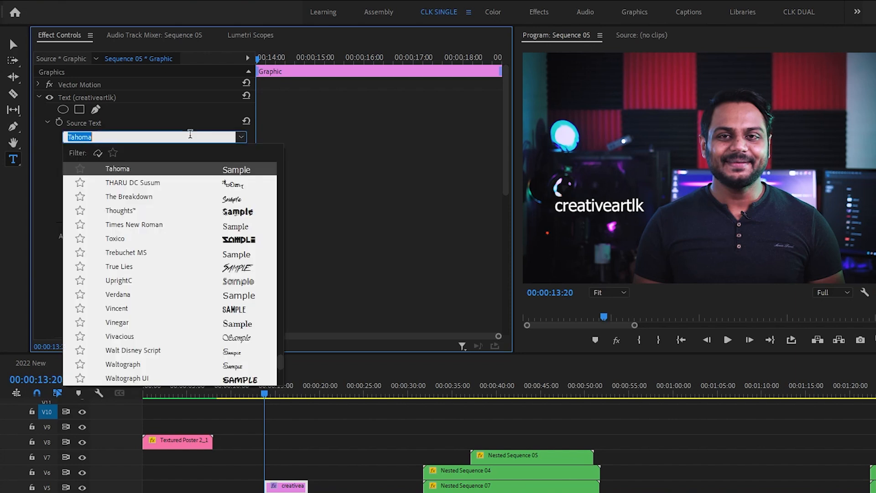
left_click(309, 137)
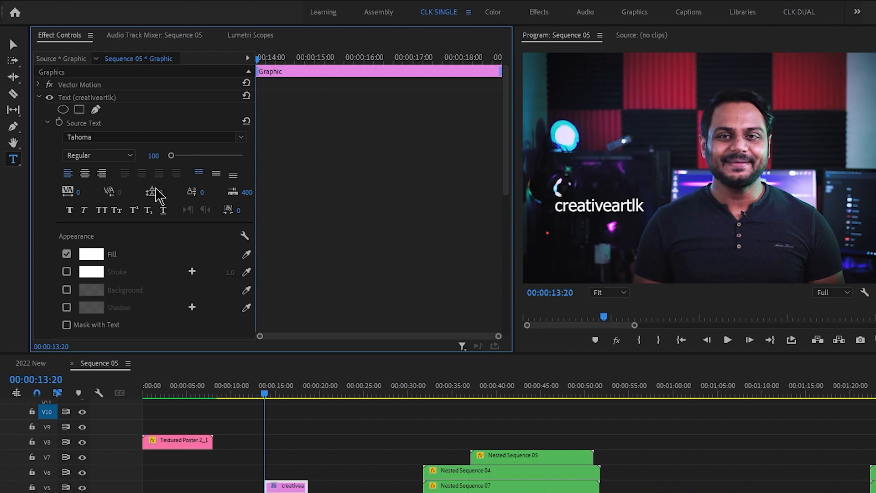
Scale the title text down to about half its size and place it near the lower-left corner of the enlarged video frame.
left_click(12, 43)
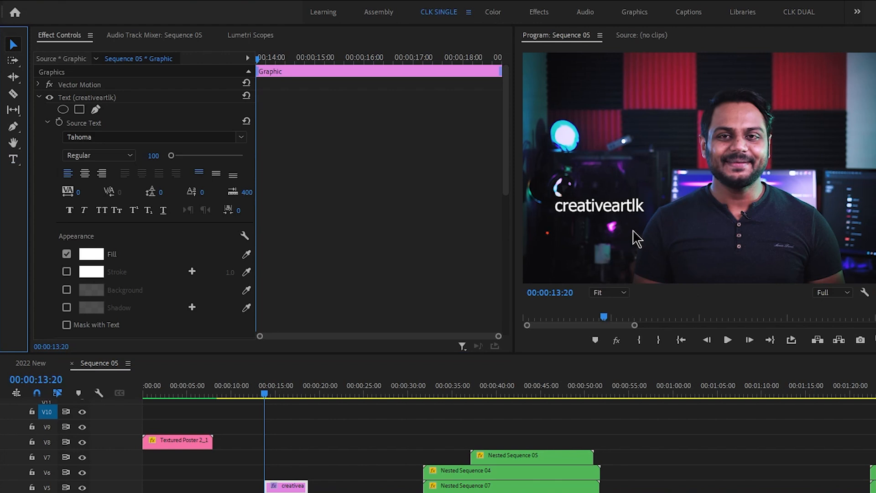
left_click(617, 207)
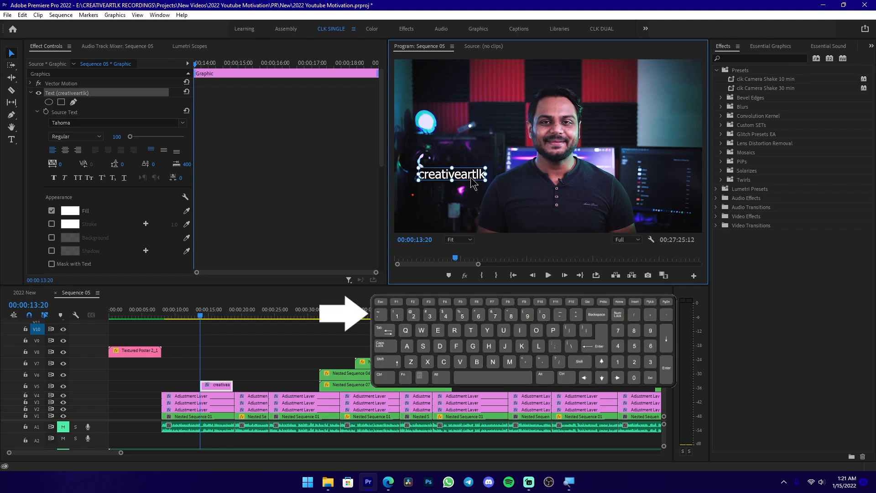
key("grave")
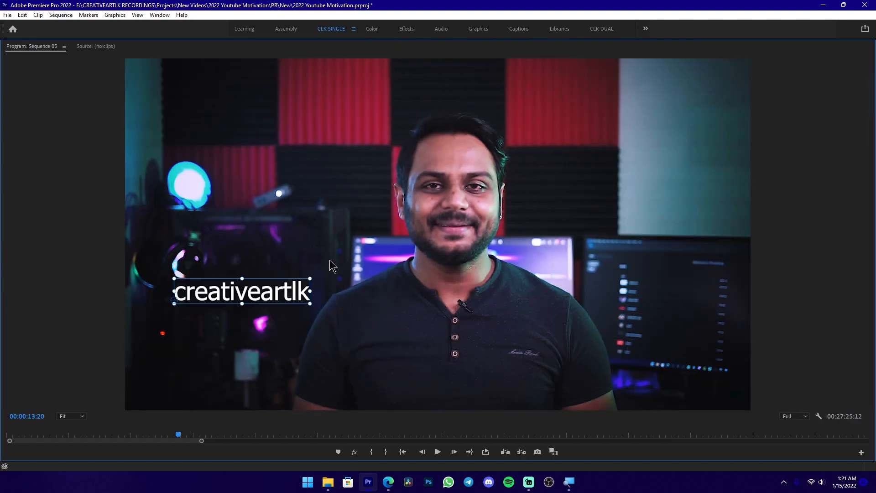
left_click_drag(309, 278, 226, 292)
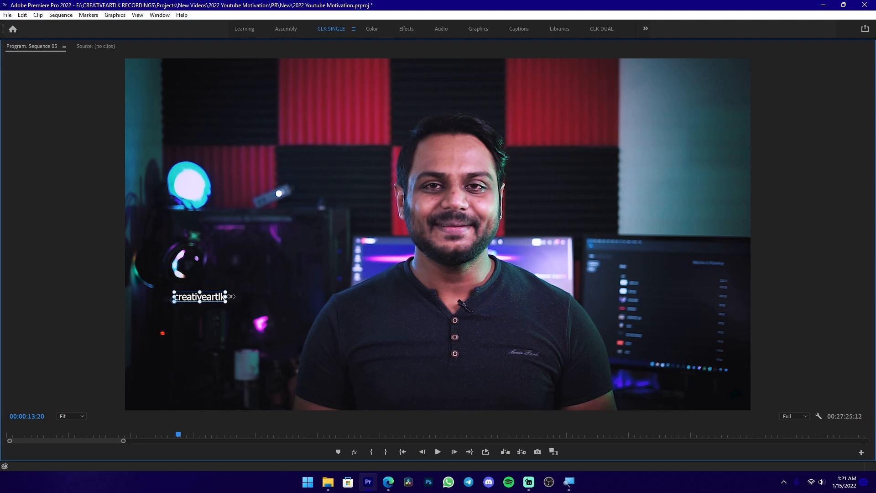
left_click_drag(228, 292, 267, 298)
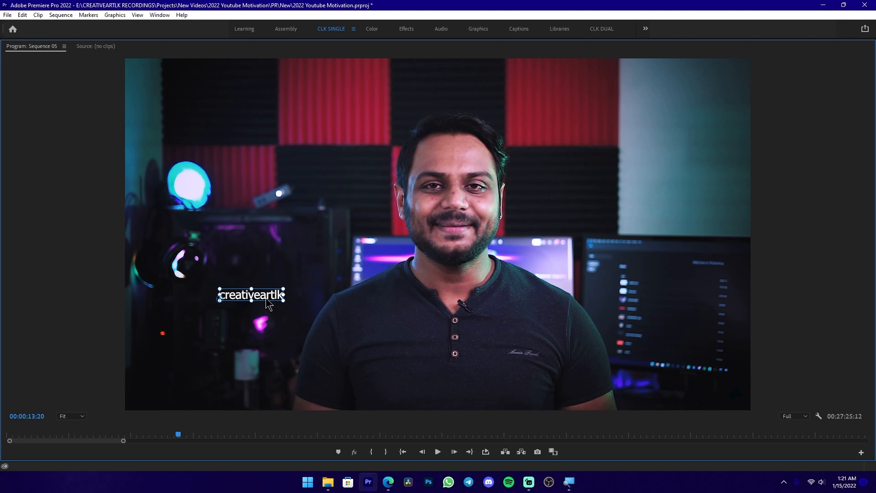
left_click_drag(269, 294, 332, 70)
left_click_drag(361, 312, 230, 382)
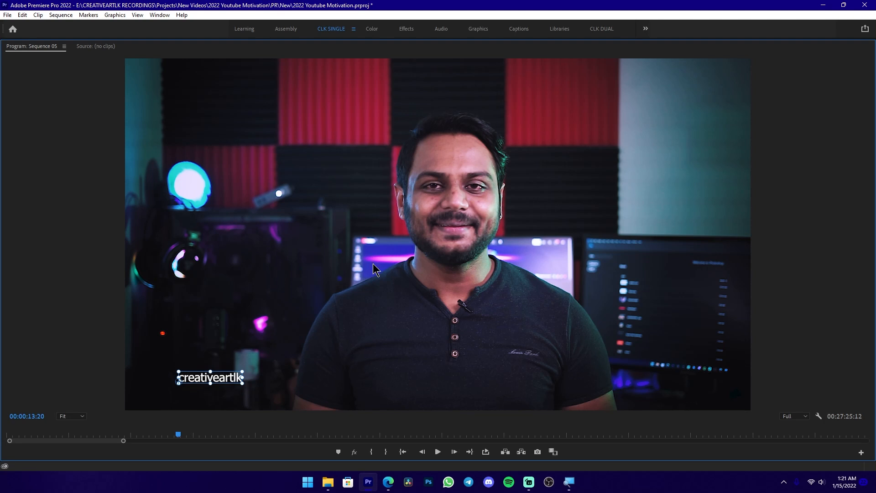
key("grave")
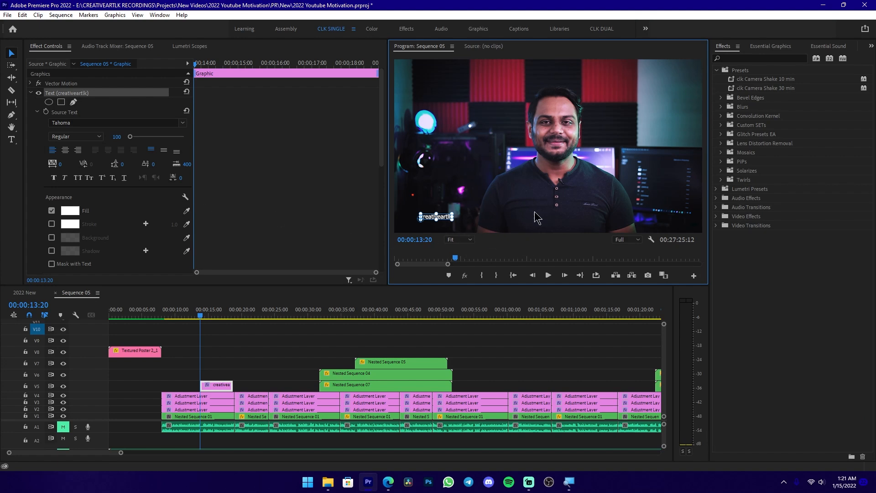
Set the program preview zoom to 75% and bring the title text into view.
left_click(464, 240)
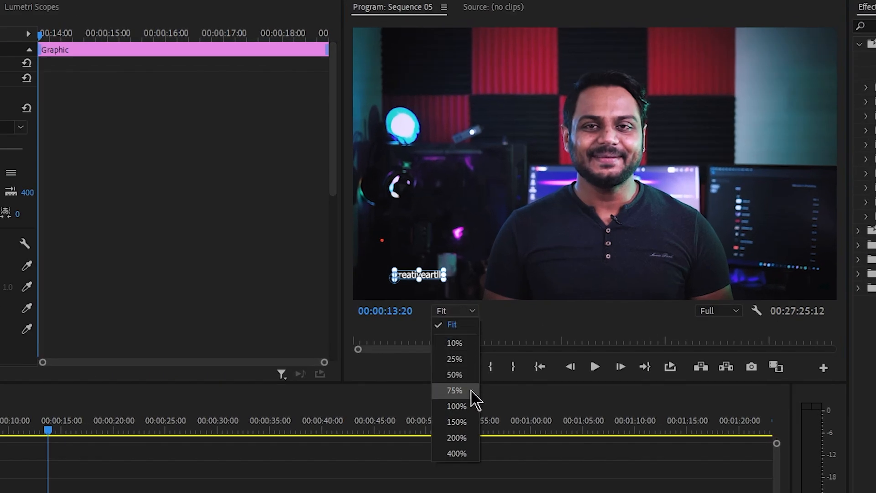
left_click(466, 395)
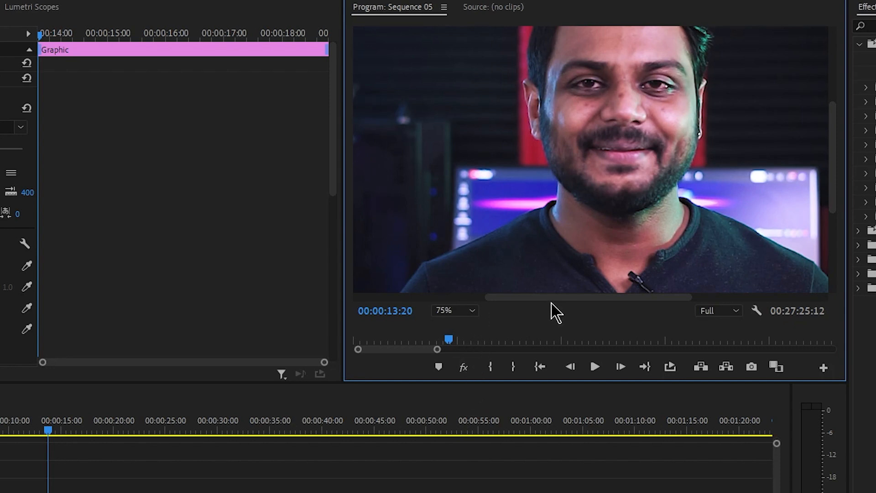
left_click_drag(573, 297, 399, 298)
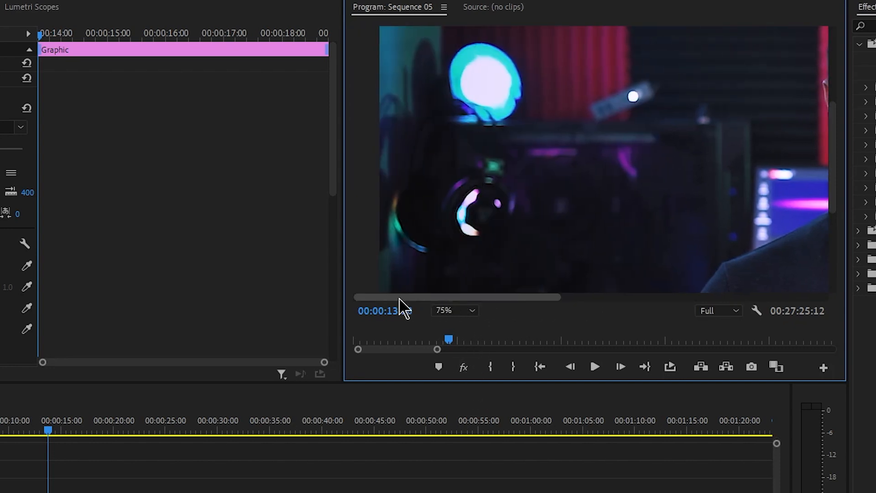
left_click_drag(836, 111, 830, 245)
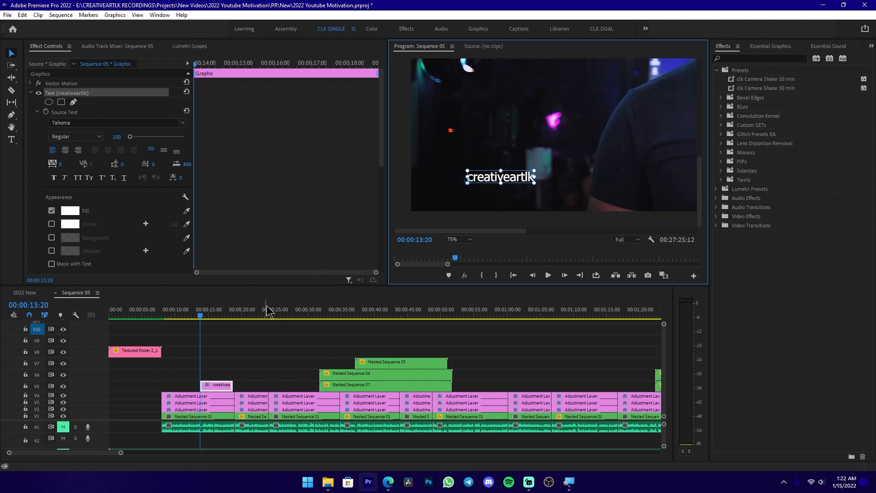
Set the duration of the title clip on track V5 to 00:00:21:00.
left_click_drag(269, 350, 185, 387)
left_click_drag(266, 345, 192, 381)
left_click_drag(192, 386, 189, 386)
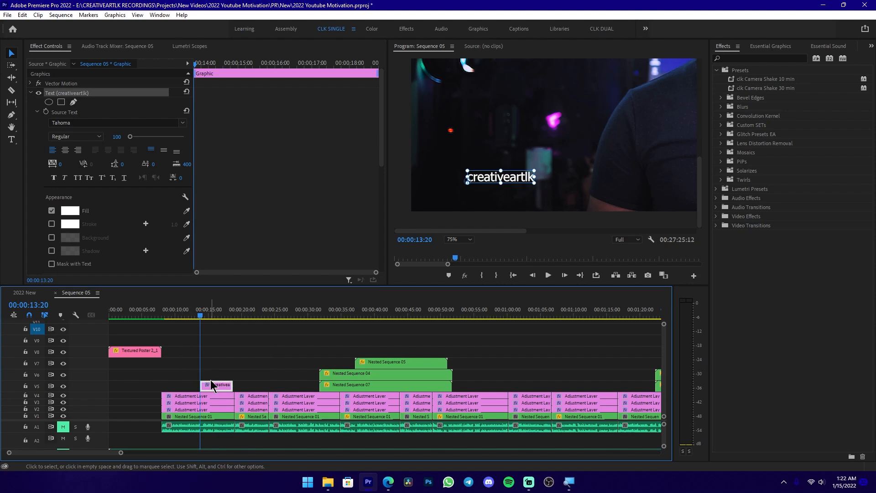
key("ctrl+r")
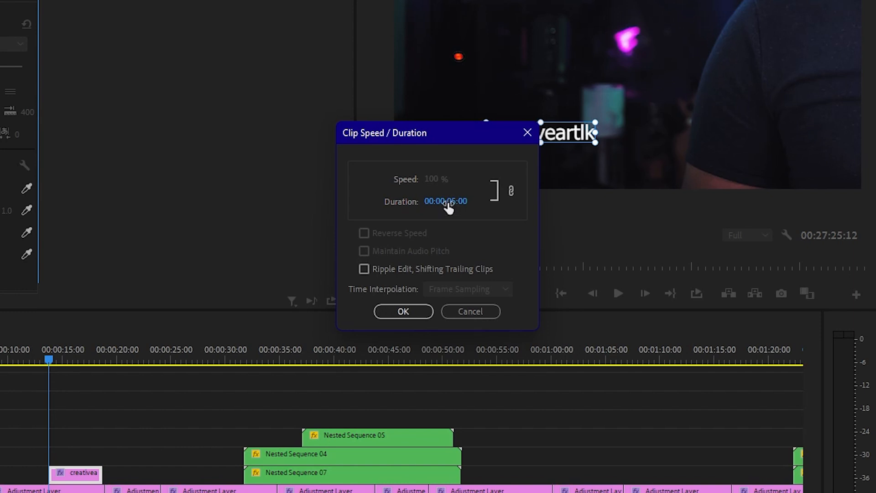
left_click(450, 200)
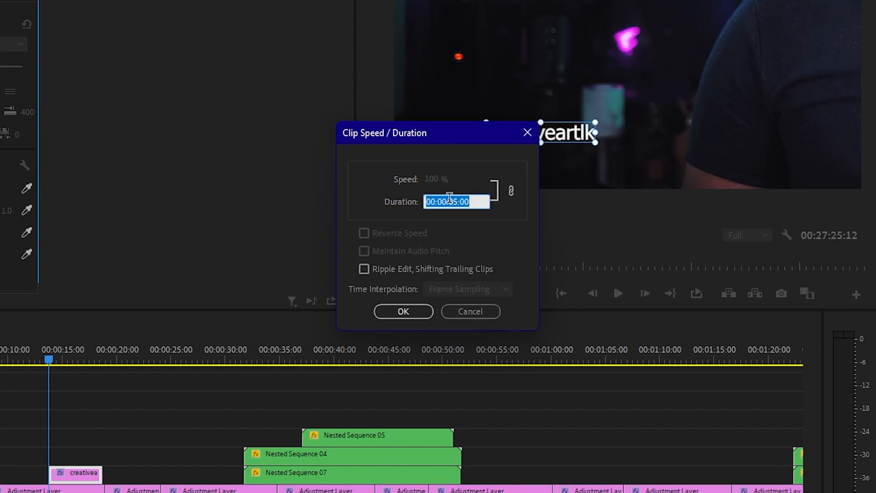
left_click(449, 198)
type("21")
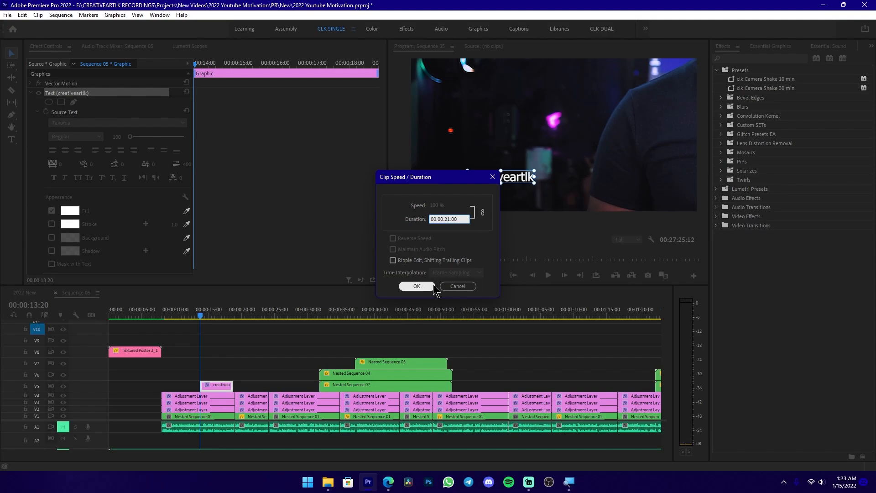
left_click(417, 286)
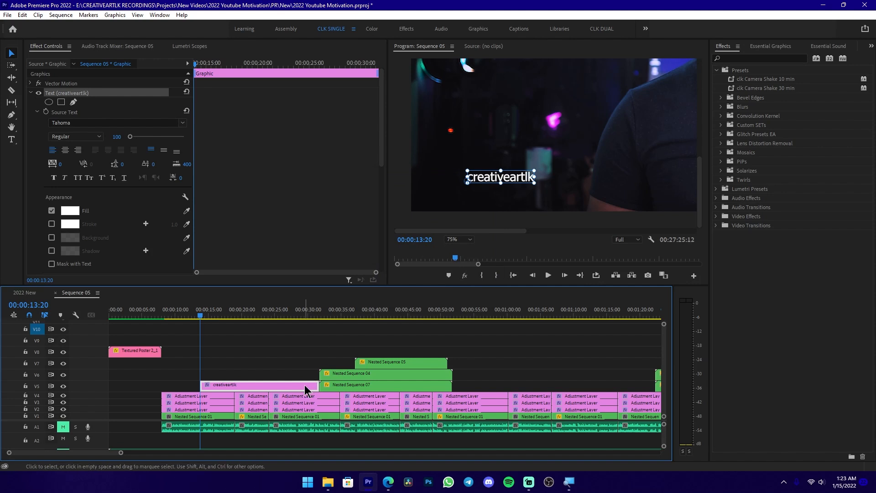
Move the title clip from track V5 up to the empty track V9, starting at 00:00:13:20.
left_click_drag(312, 347, 397, 372)
left_click(296, 366)
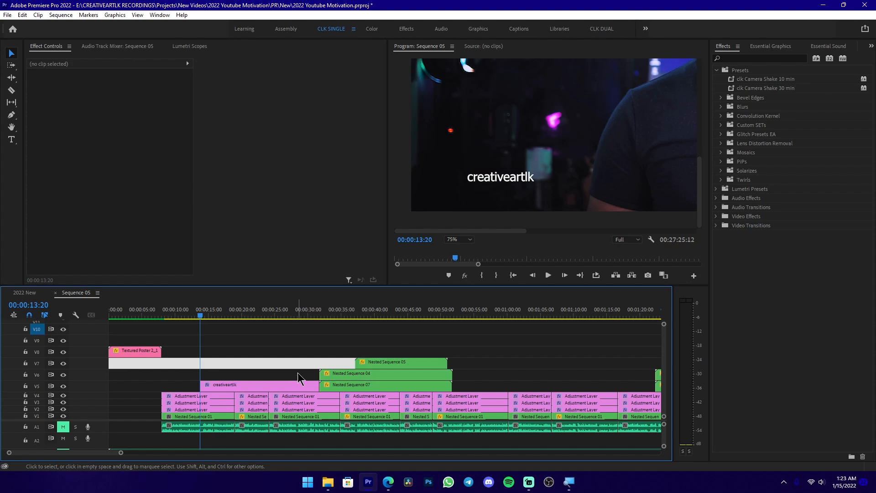
left_click_drag(296, 385, 298, 341)
left_click_drag(234, 374, 282, 338)
Set the duration of the title clip on track V9 to 00:00:22:00.
key("ctrl+r")
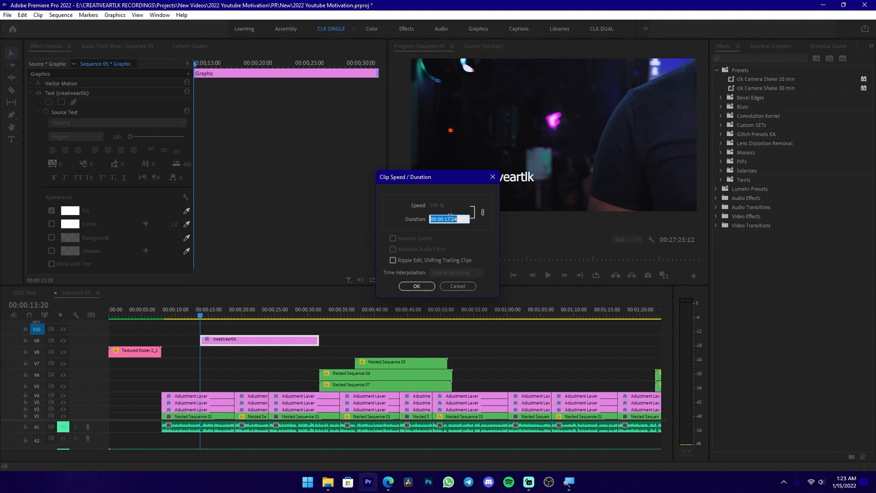
type("2200")
key("Return")
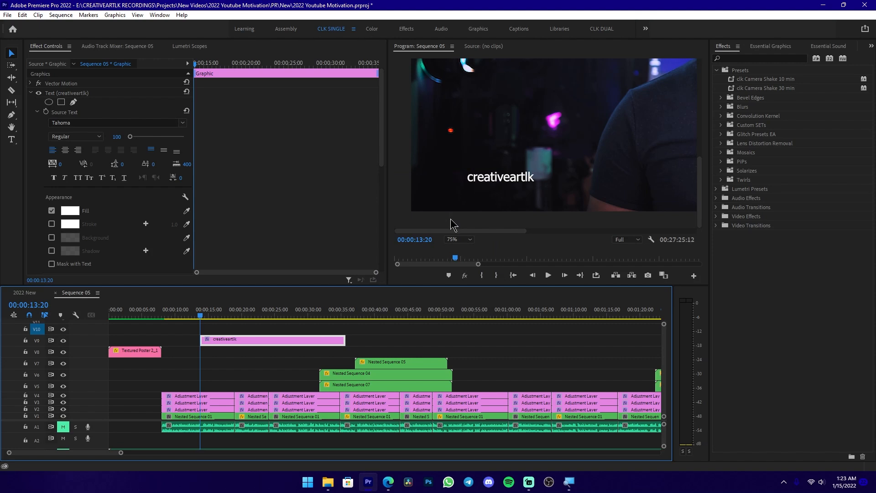
left_click_drag(225, 312, 207, 319)
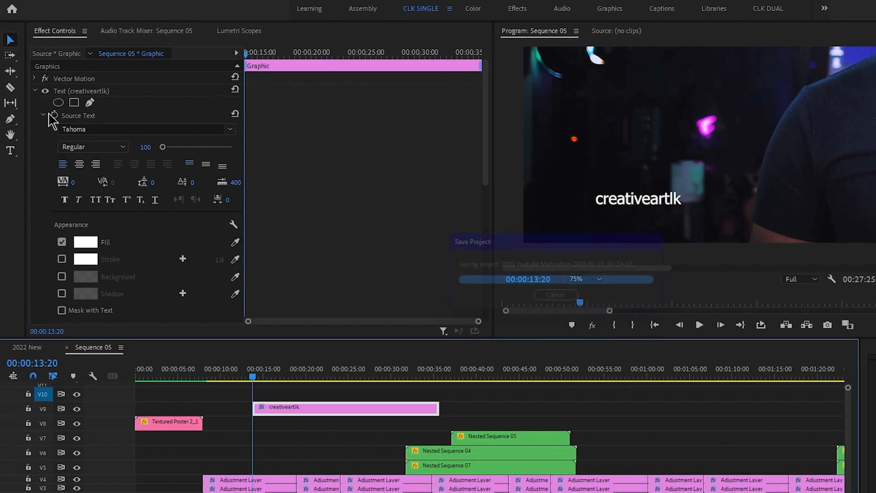
Set the title clip's Motion Position to 960.0, 676.0 and start Position keyframing at 00:00:13:20.
left_click(32, 93)
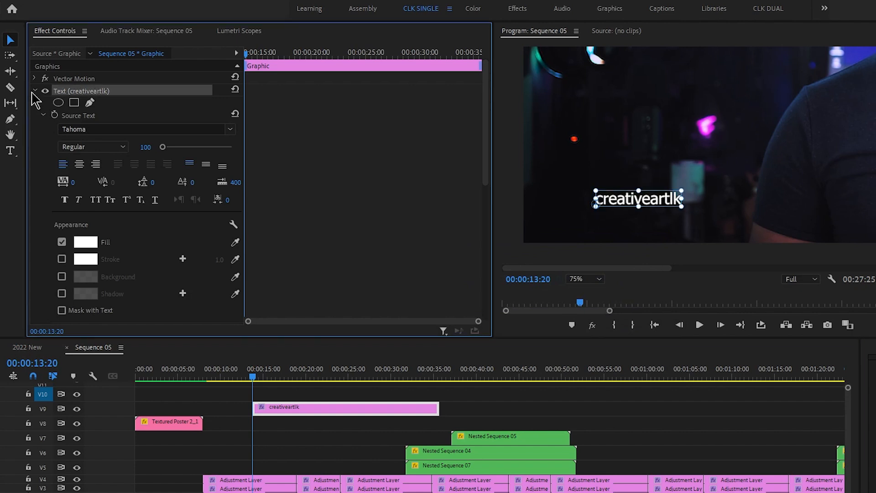
left_click(35, 91)
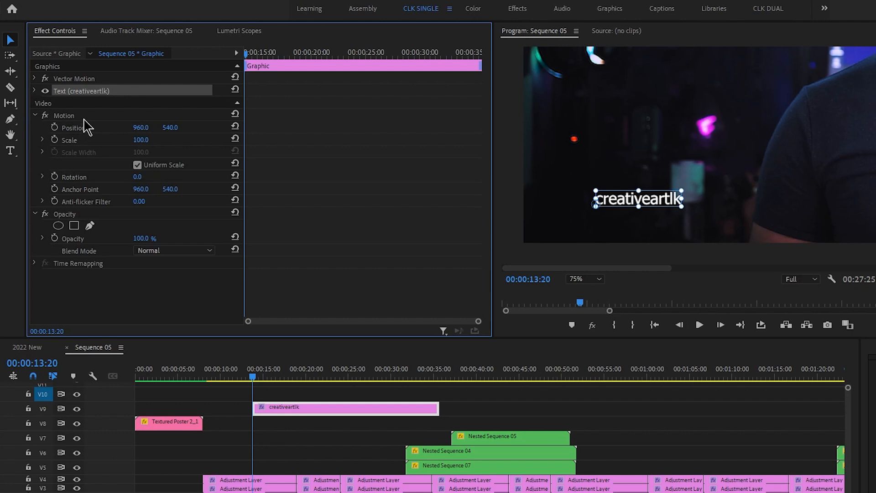
left_click(109, 125)
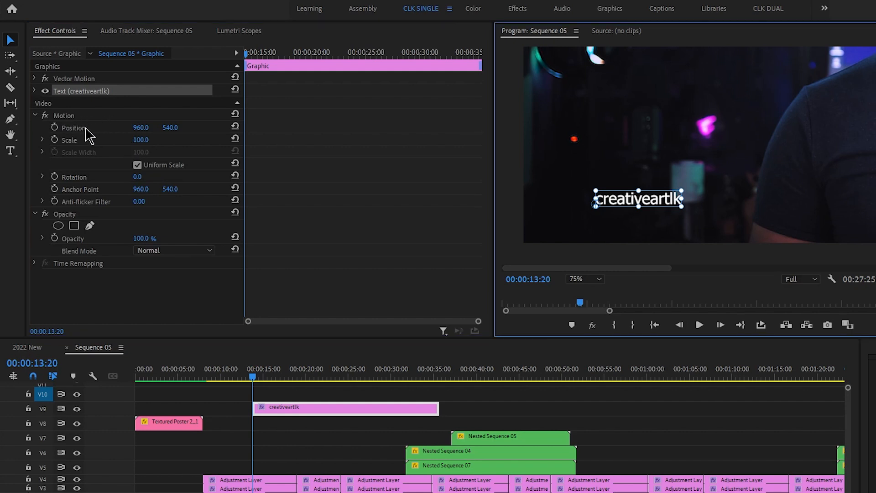
left_click(170, 127)
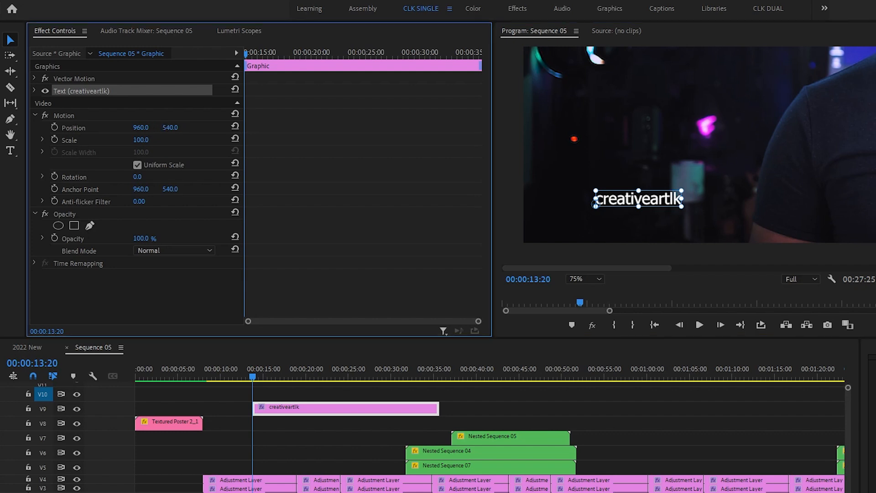
mouse_move(169, 126)
left_mouse_down()
mouse_move(205, 127)
mouse_move(78, 126)
mouse_move(220, 126)
mouse_move(175, 127)
left_mouse_up()
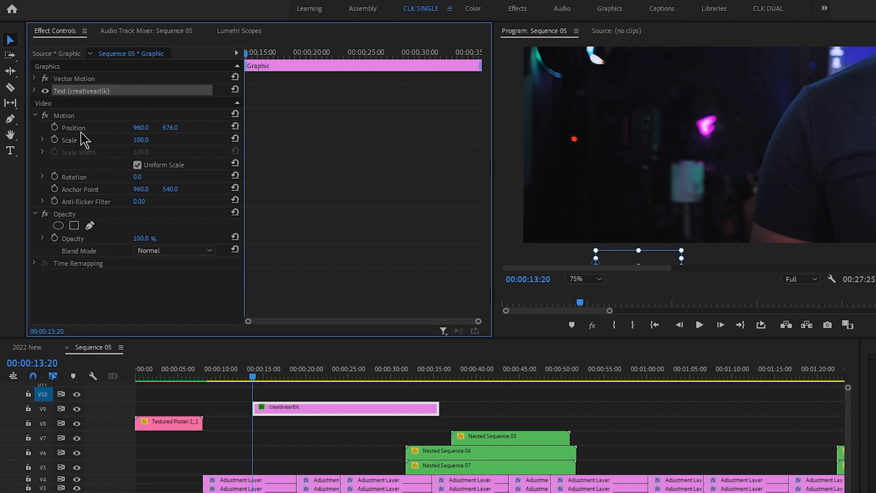
left_click(55, 127)
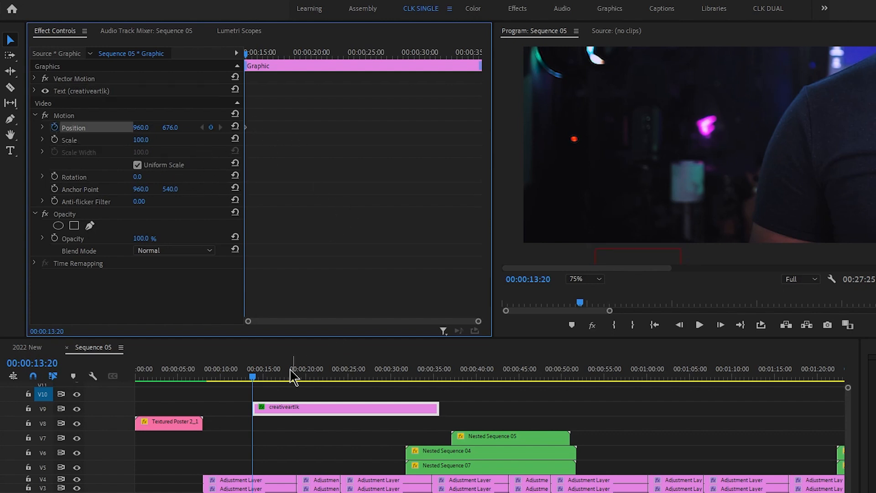
Add a second Position keyframe of 960.0, -461.0 at 00:00:34:09, with the program preview zoom set to Fit.
left_click_drag(259, 375, 430, 377)
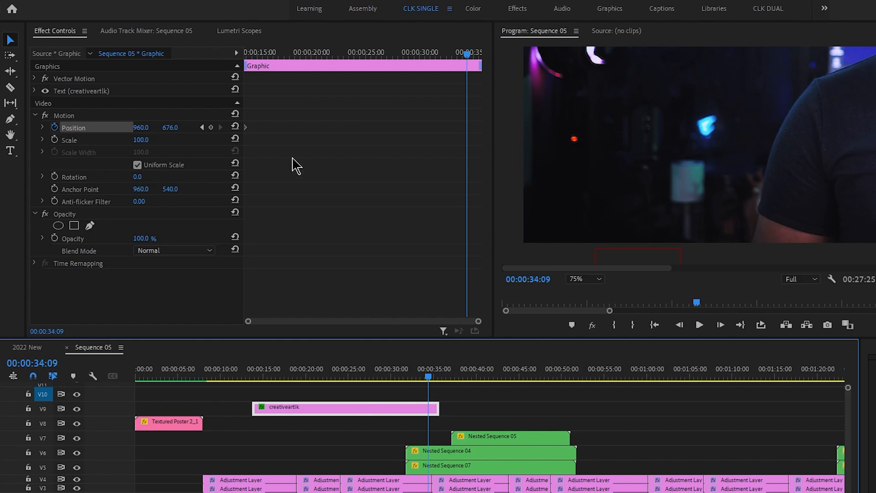
left_click(577, 278)
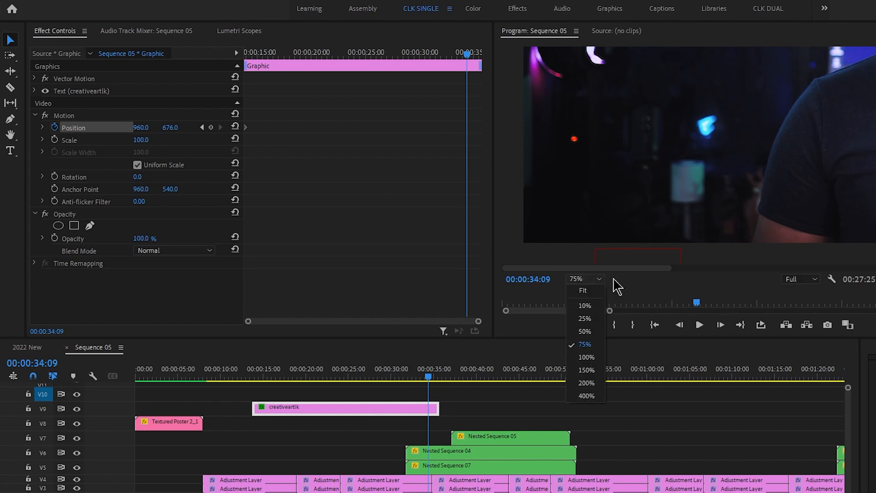
left_click(586, 290)
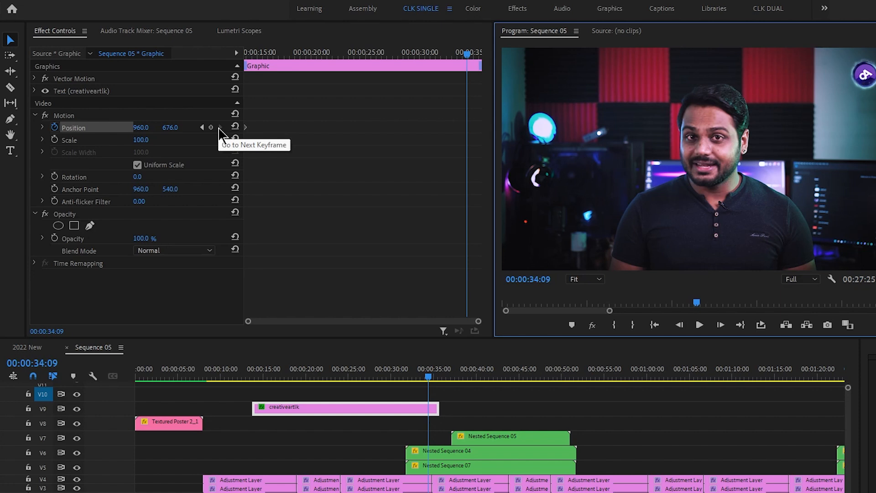
left_click(175, 129)
left_click_drag(170, 127, 145, 127)
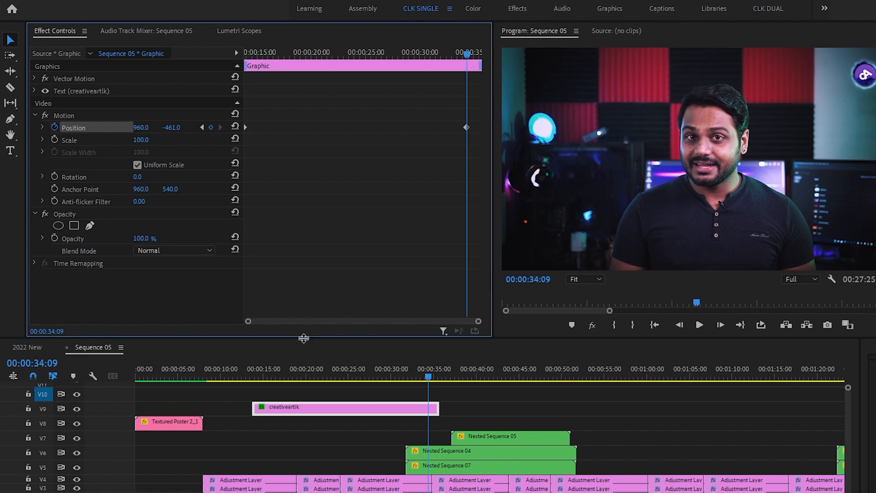
Play the title animation from 00:00:14:09 and examine its upward movement in the maximized program preview.
left_click_drag(426, 376, 258, 378)
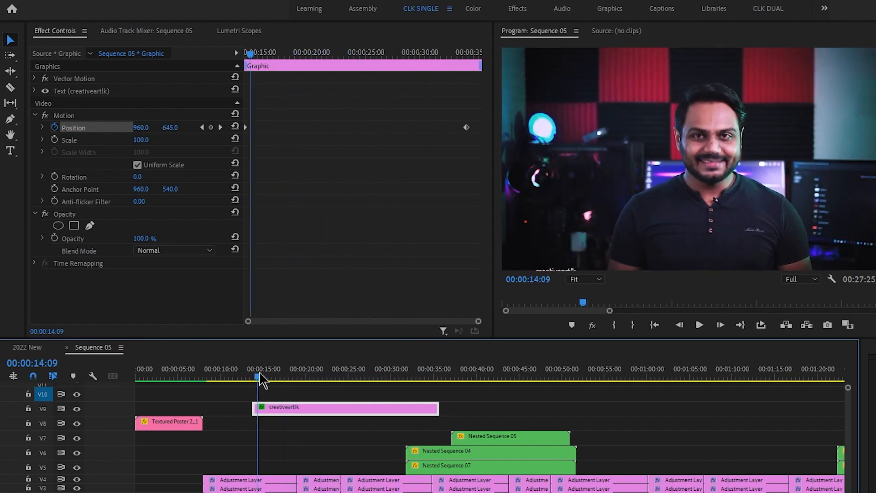
key("space")
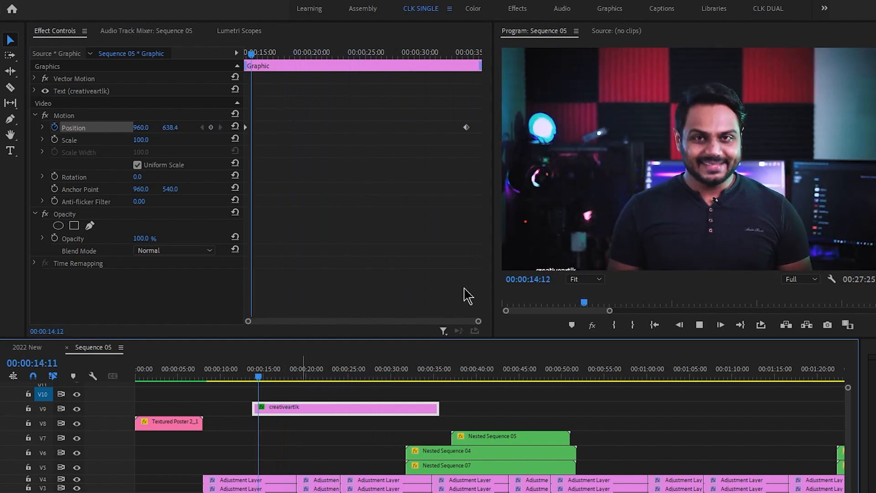
key("grave")
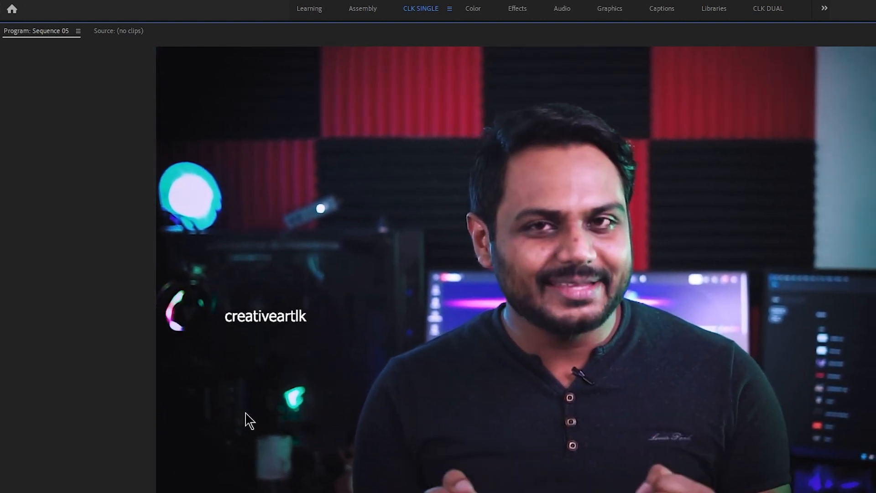
key("grave")
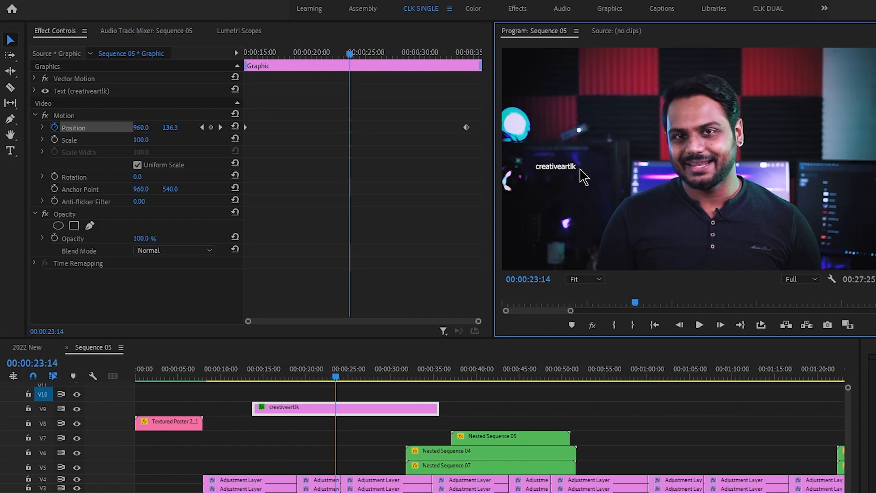
key("grave")
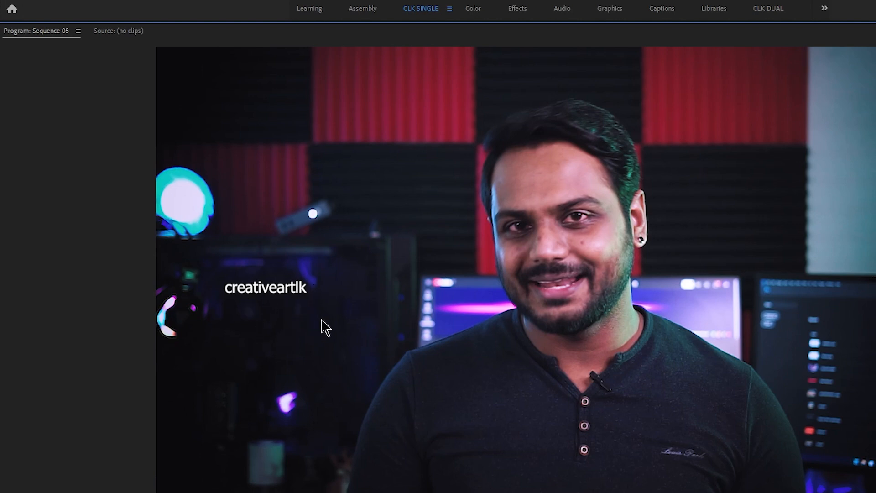
key("grave")
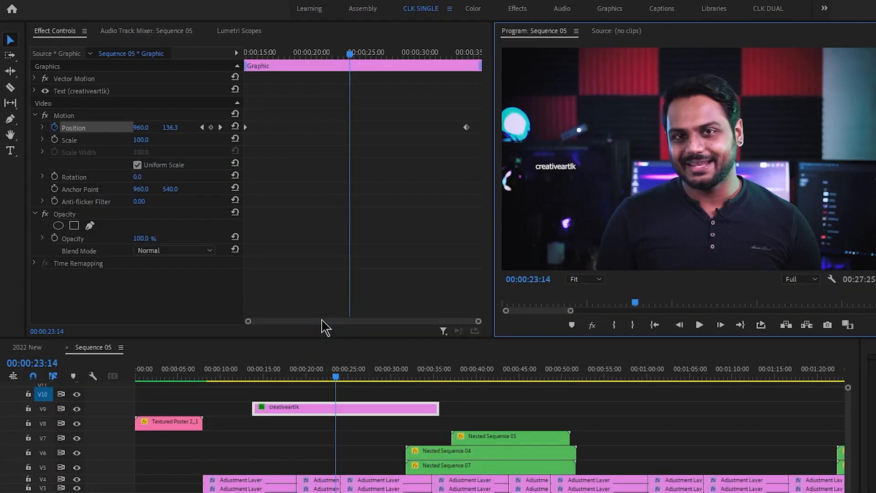
Set the Opacity of the creativeartlk title clip to 10%.
left_click(409, 416)
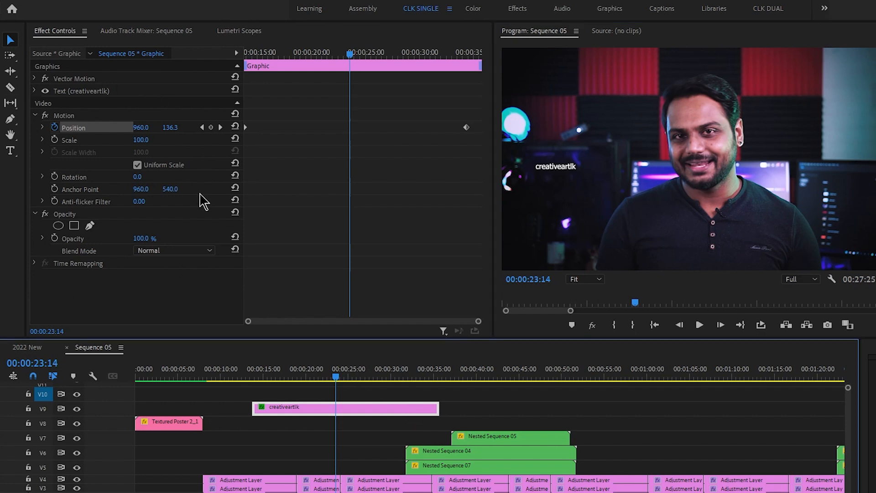
left_click(139, 239)
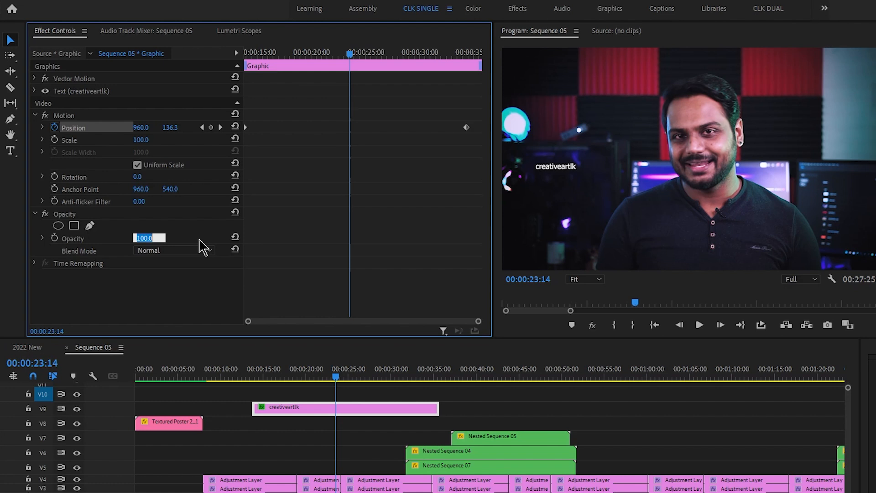
type("10")
key("Return")
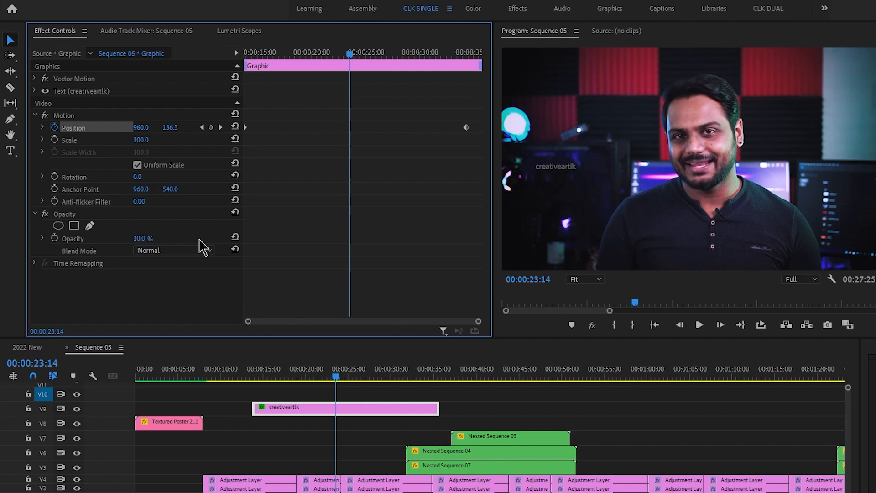
Examine the faded, moving title in the maximized program preview by playing the start of its clip.
key("grave")
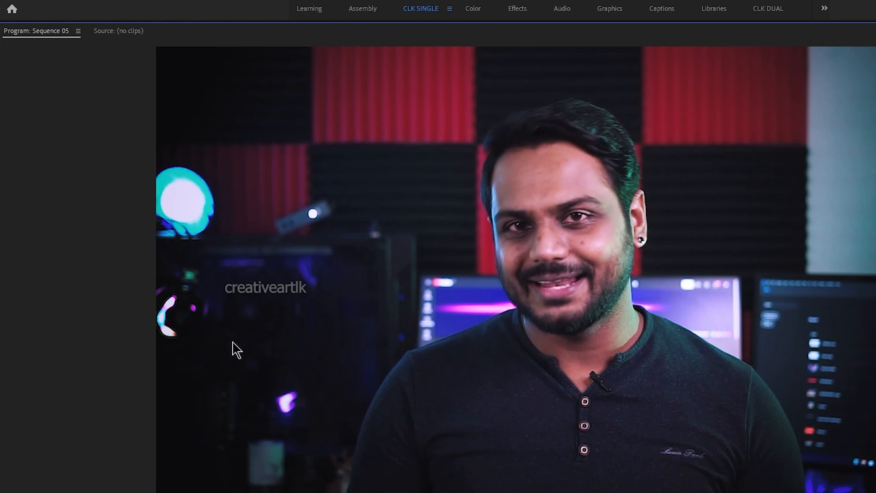
key("space")
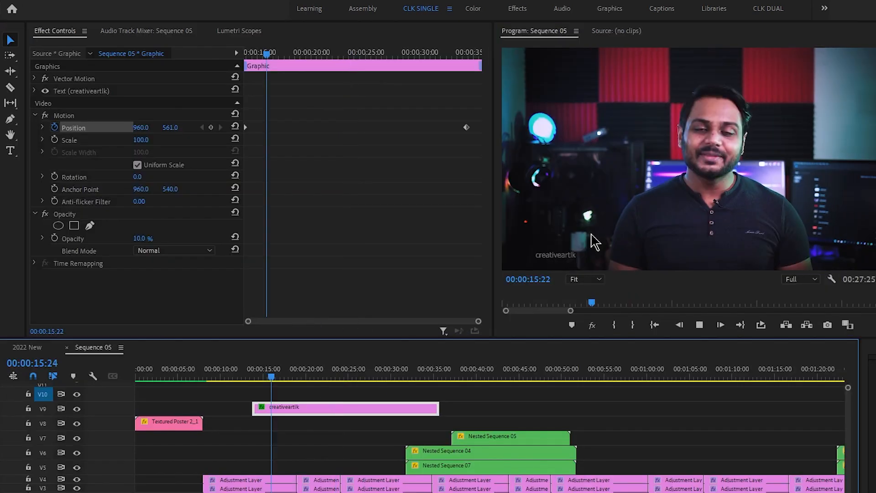
key("grave")
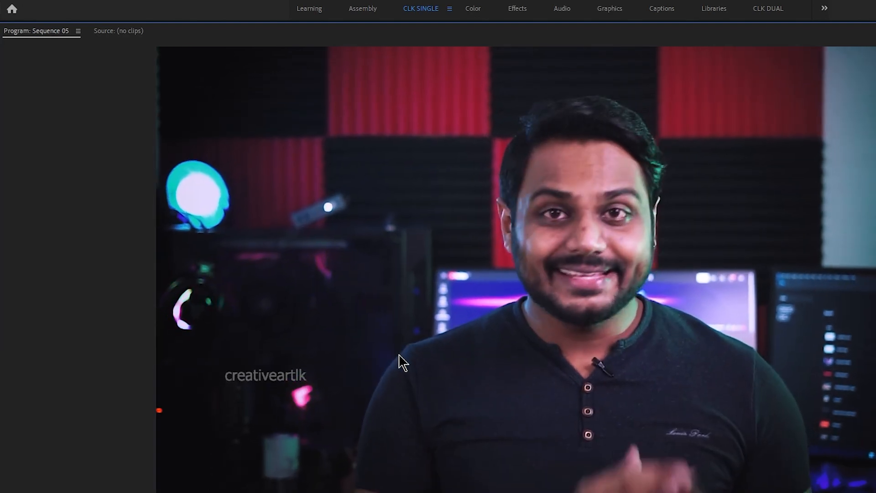
key("grave")
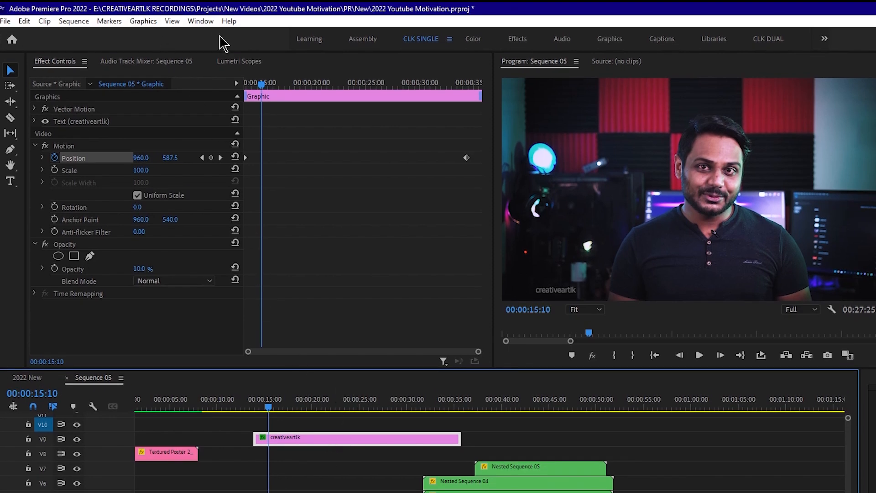
Export the title clip as a Motion Graphics template named "SG Watermark 01" to the Local Templates Folder.
left_click(139, 22)
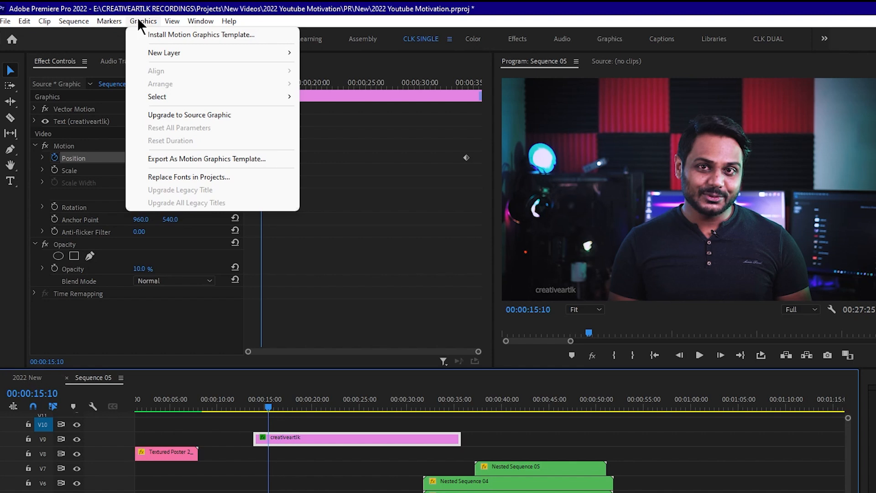
mouse_move(184, 100)
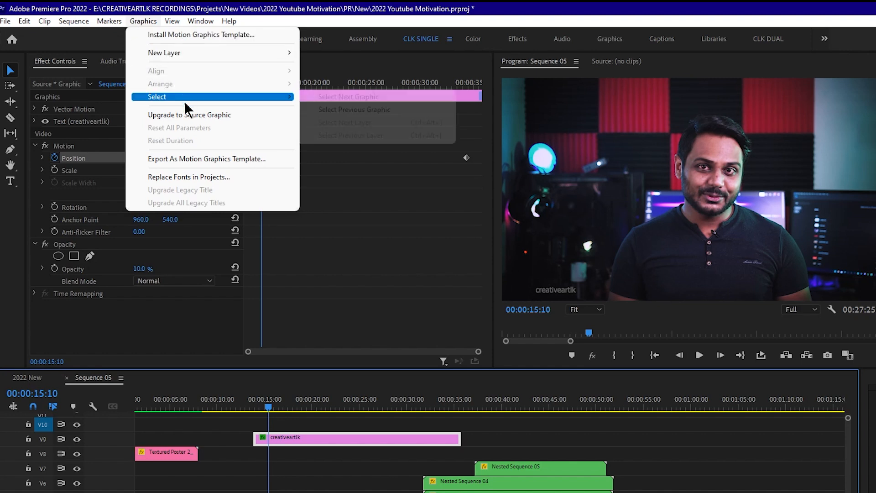
left_click(254, 160)
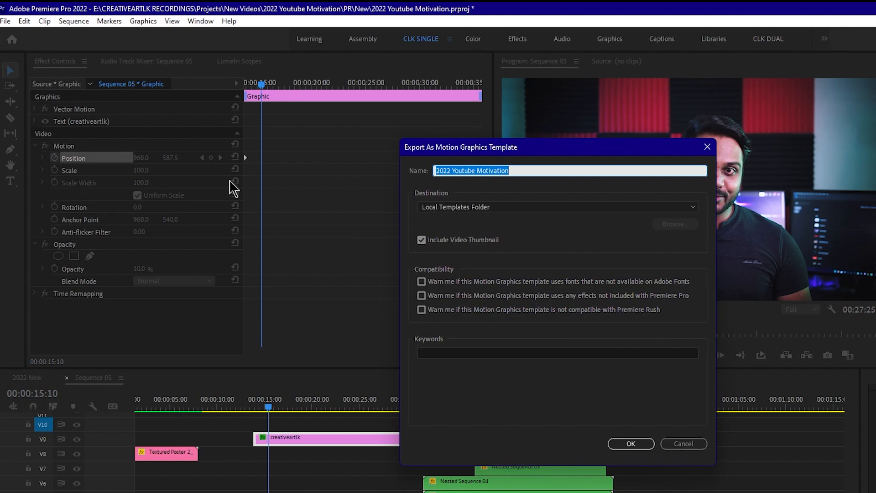
left_click(523, 165)
left_click_drag(518, 170, 416, 171)
type("SG")
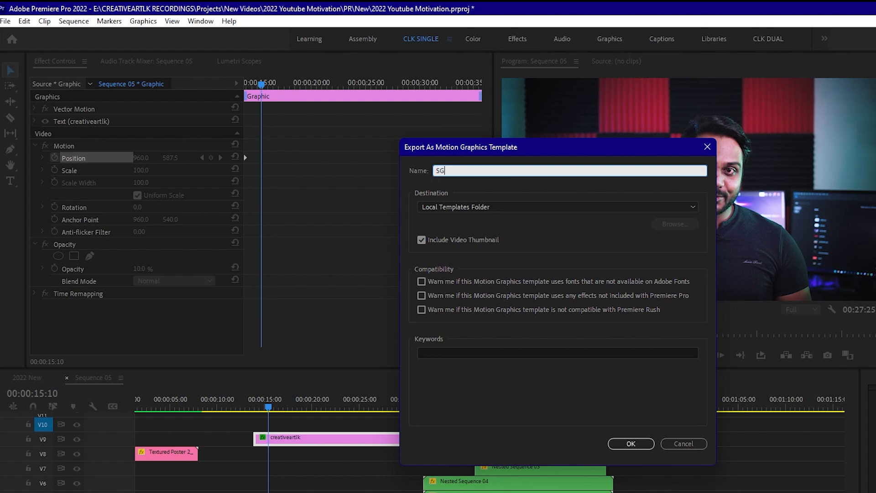
type(" Watermark 01")
left_click(634, 446)
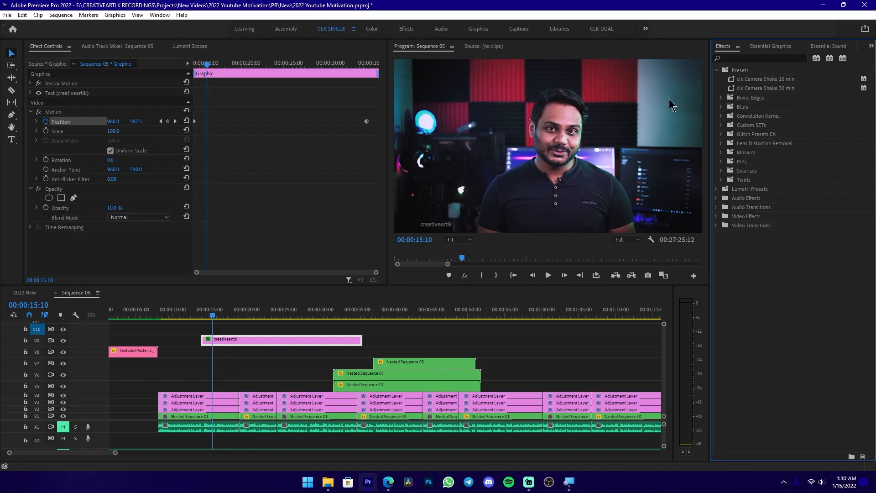
Search the Essential Graphics templates for "sg".
left_click(770, 47)
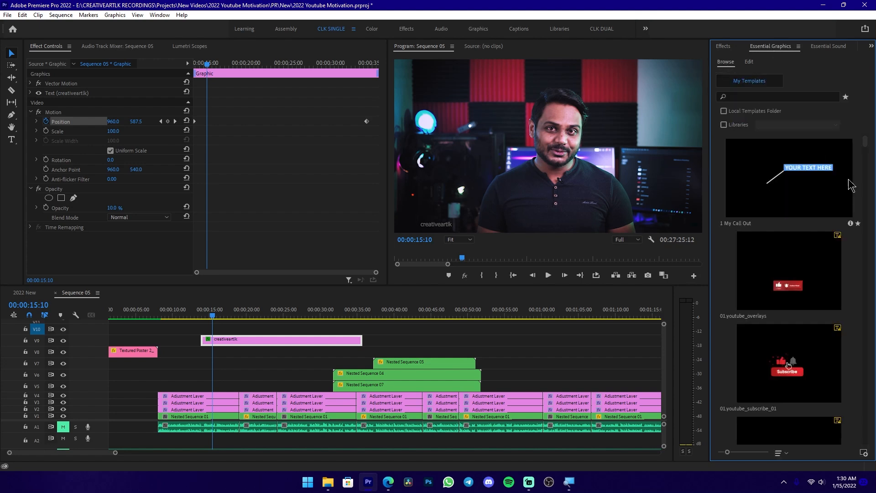
left_click(160, 15)
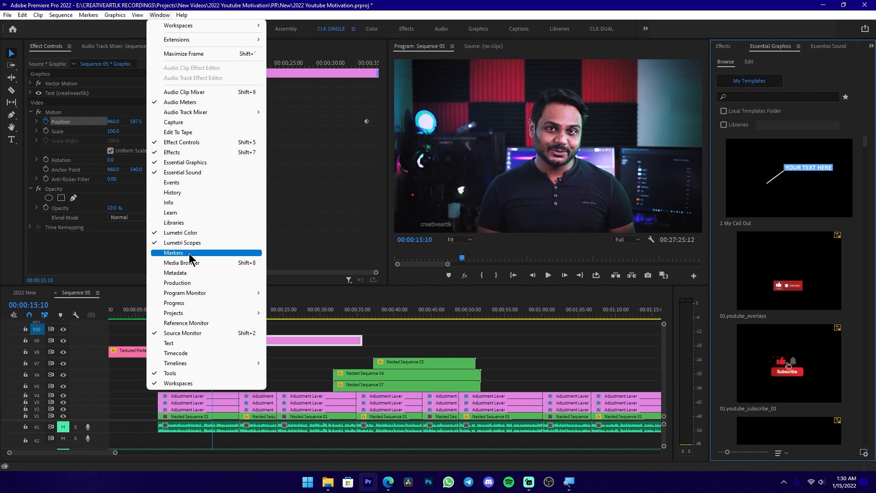
left_click(747, 95)
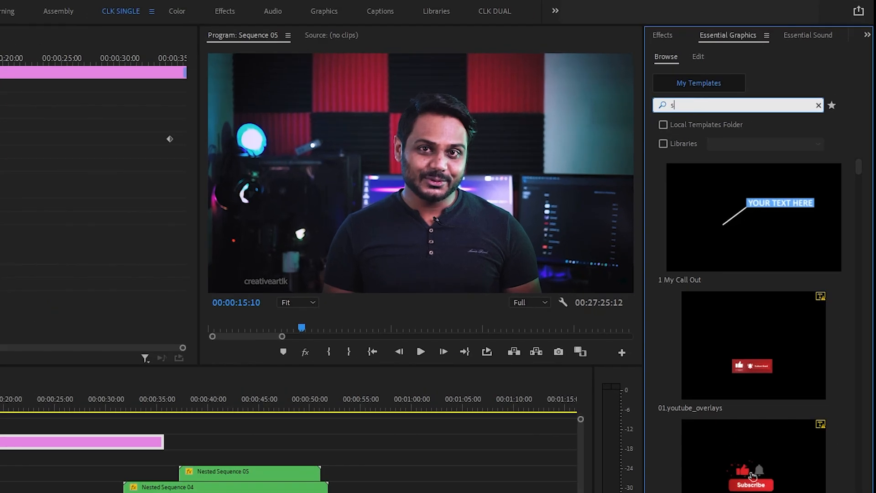
type("sg")
key("Return")
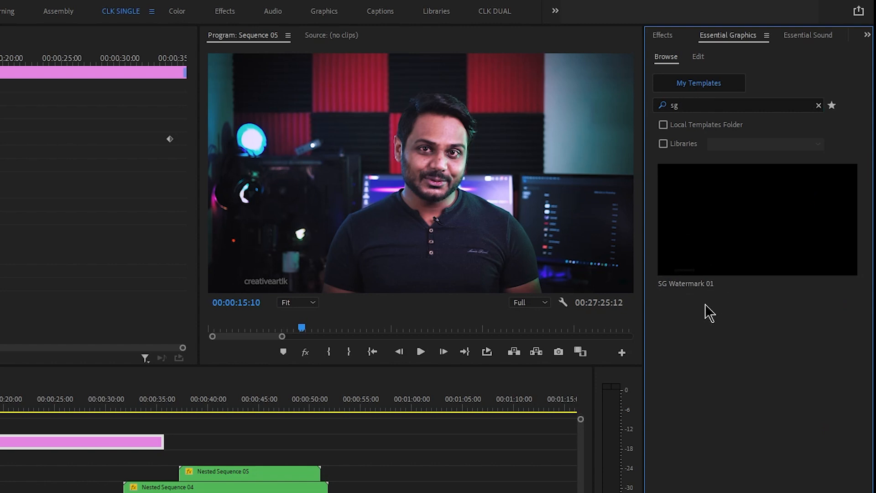
Place the SG Watermark 01 template on track V9 at about 00:00:55:00 and preview it up to 00:01:06:22.
left_click_drag(770, 238, 355, 446)
scroll(169, 421, "right", 3)
left_click_drag(104, 405, 226, 413)
left_click_drag(406, 216, 560, 80)
left_click_drag(369, 186, 155, 83)
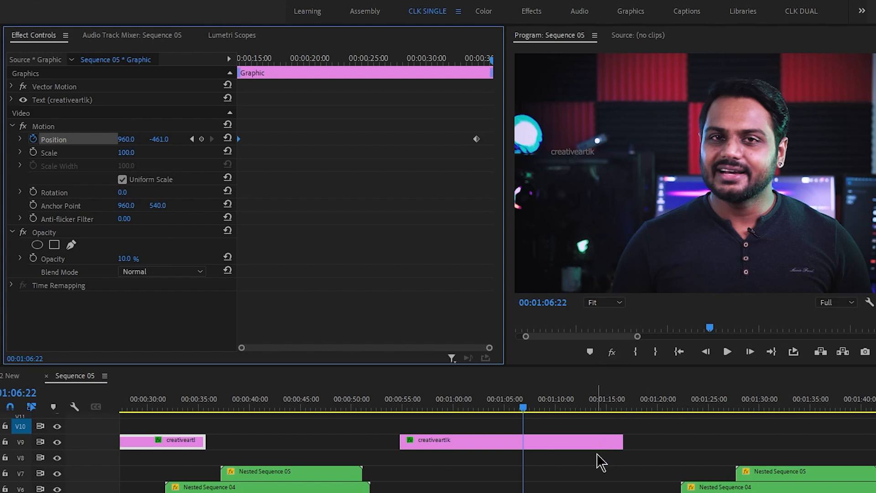
Paste a copy of the second creativeartlk title clip into the timeline at 00:01:31:18.
scroll(600, 462, "down", 3)
scroll(597, 461, "down", 2)
left_click_drag(371, 409, 438, 416)
scroll(446, 477, "down", 4)
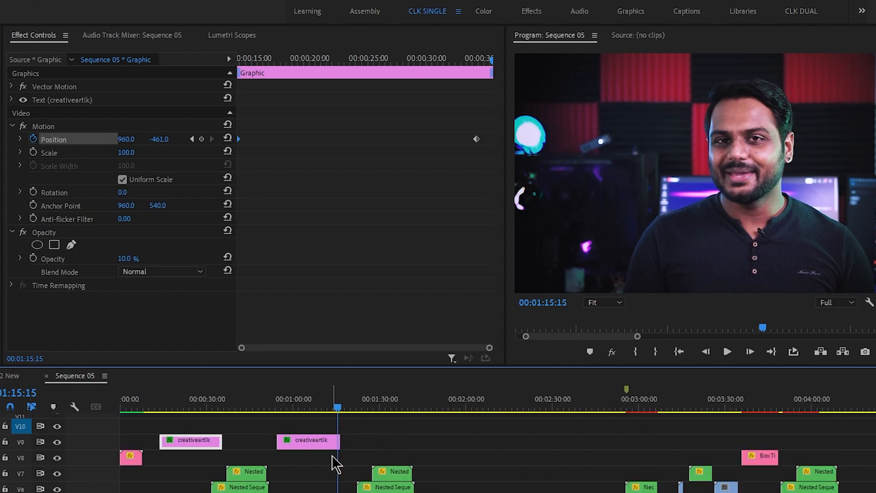
scroll(336, 463, "up", 3)
scroll(365, 468, "up", 2)
left_click(388, 442)
left_click_drag(391, 455, 422, 423)
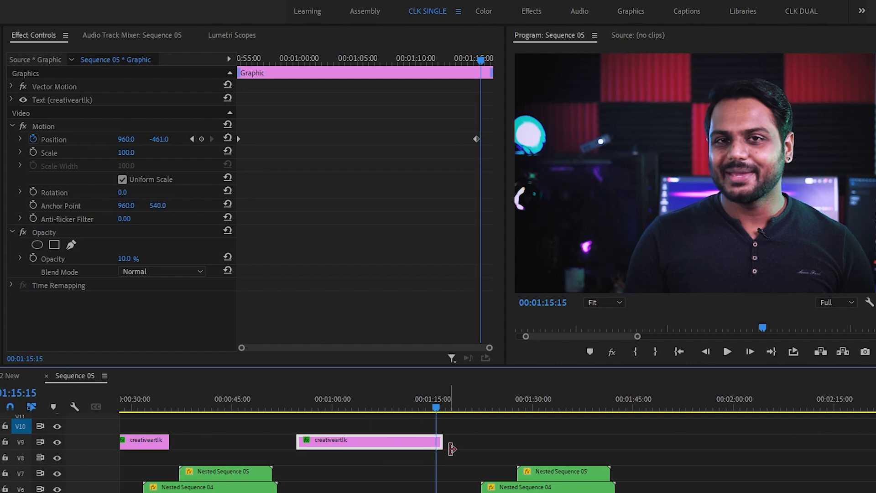
left_click_drag(523, 405, 546, 405)
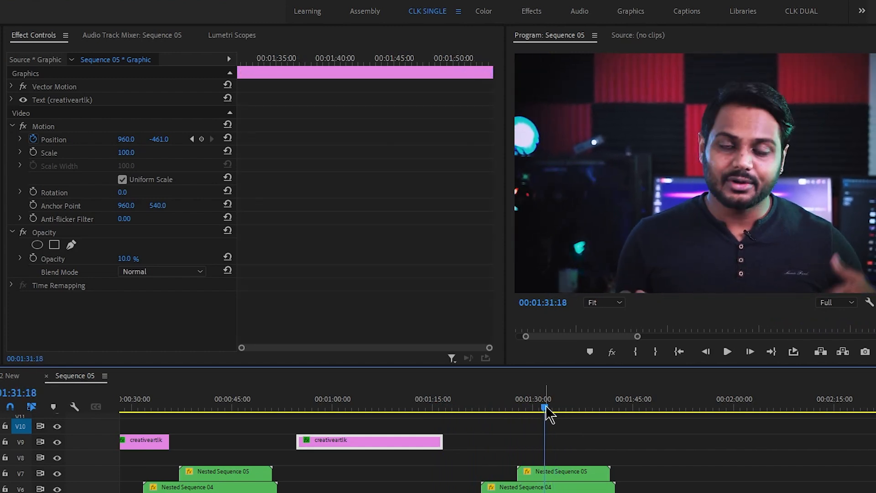
key("ctrl+v")
key("grave")
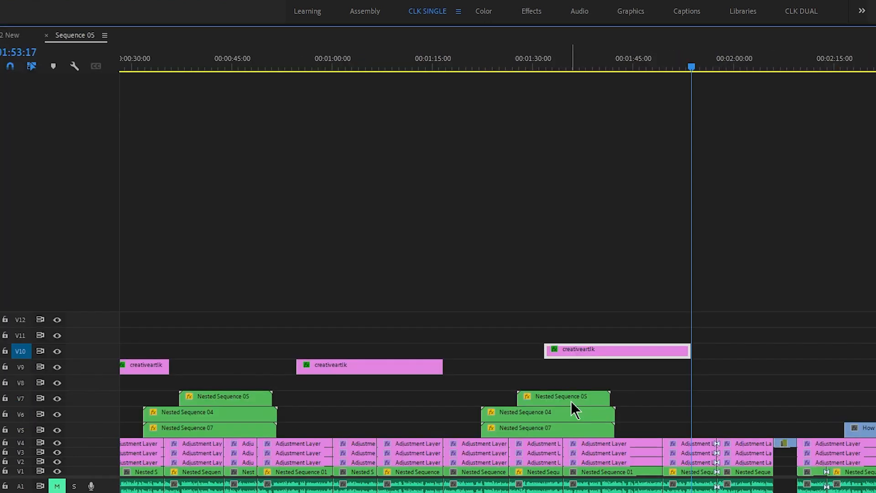
Target track V9 instead of V10 and move the pasted title clip down from V10 to V9.
left_click_drag(480, 305, 625, 354)
left_click_drag(516, 317, 698, 368)
left_click(23, 355)
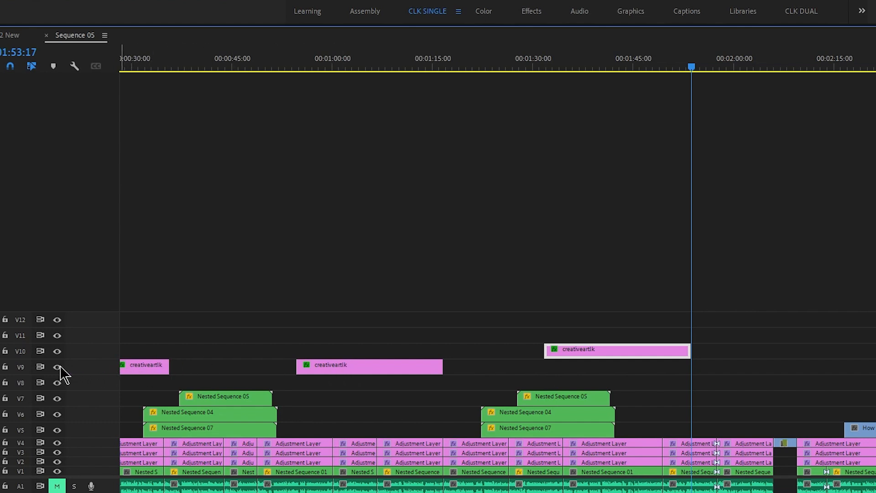
left_click(22, 368)
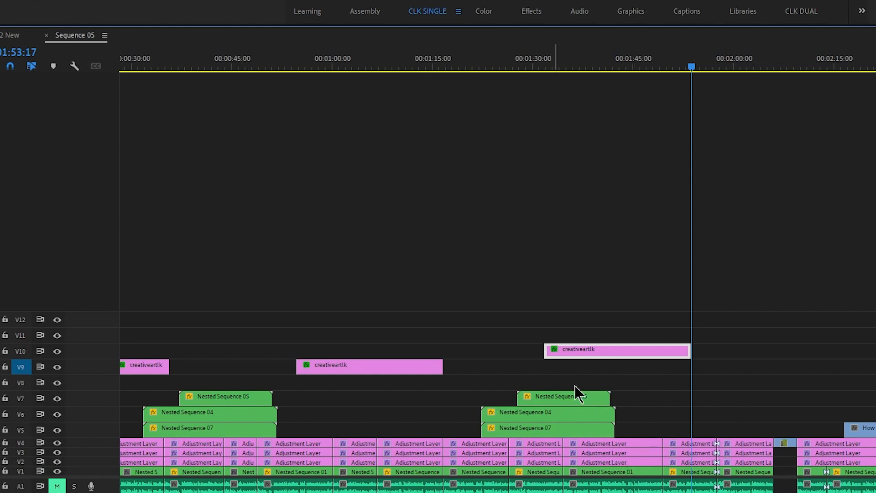
left_click_drag(644, 352, 703, 372)
Paste two more copies of the title clip on V9, at 00:02:13:23 and 00:02:57:14.
scroll(704, 378, "down", 5)
left_click_drag(541, 67, 677, 87)
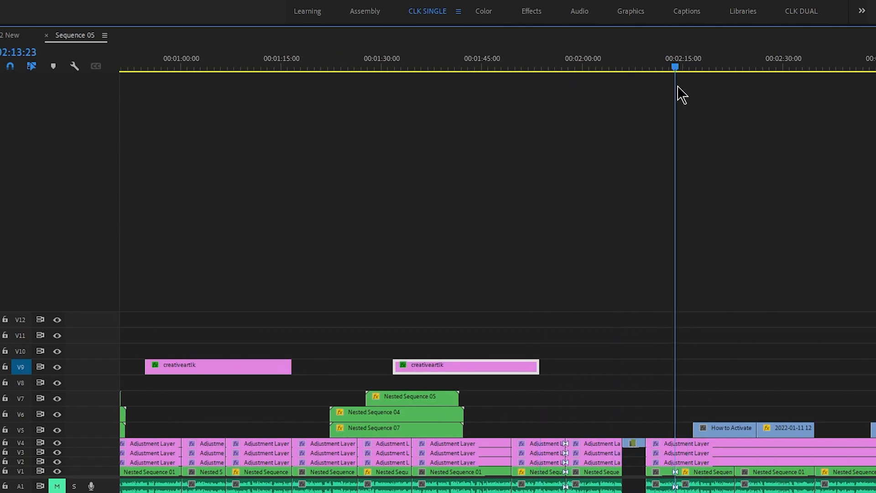
key("ctrl+v")
scroll(808, 297, "down", 5)
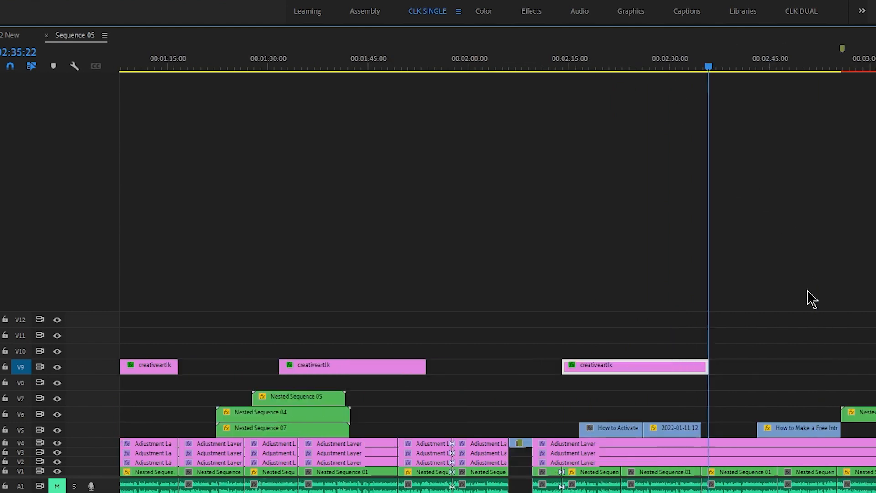
left_click(796, 68)
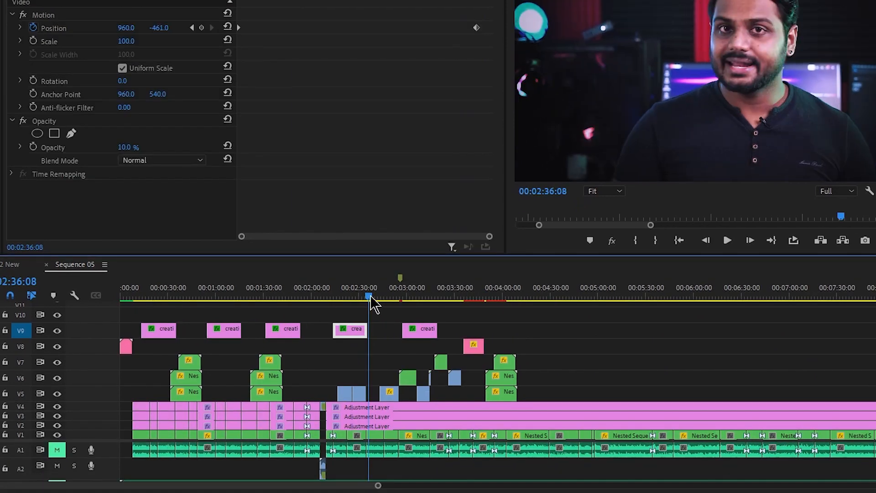
Duplicate the last title clip on V9 so the copy starts at about 00:04:17.
left_click_drag(372, 294, 310, 303)
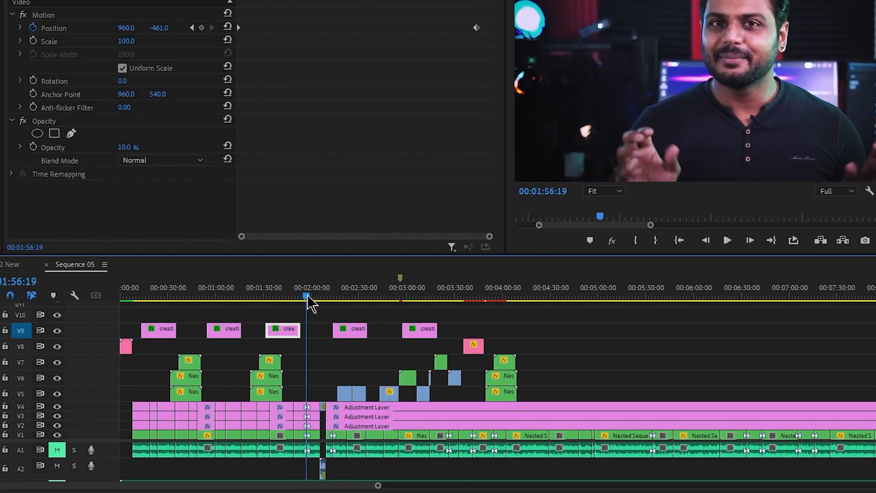
left_click(425, 335)
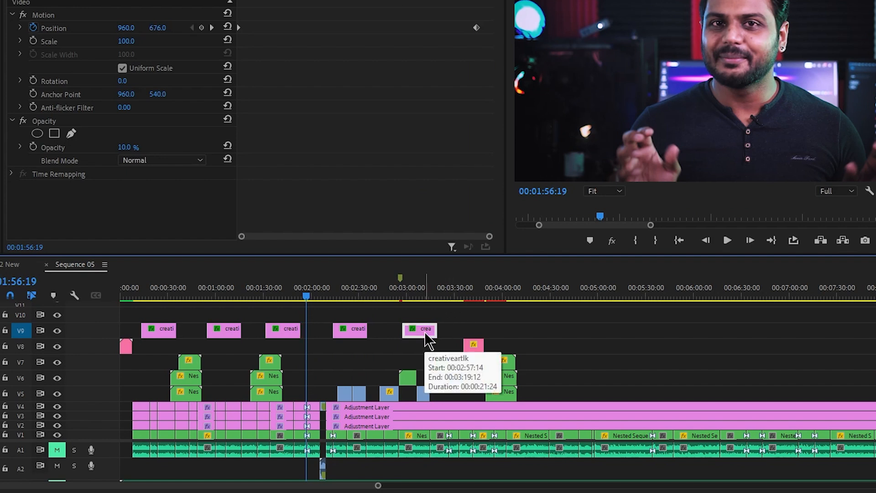
left_click_drag(425, 336, 552, 337)
scroll(559, 360, "down", 4)
left_click_drag(457, 354, 394, 313)
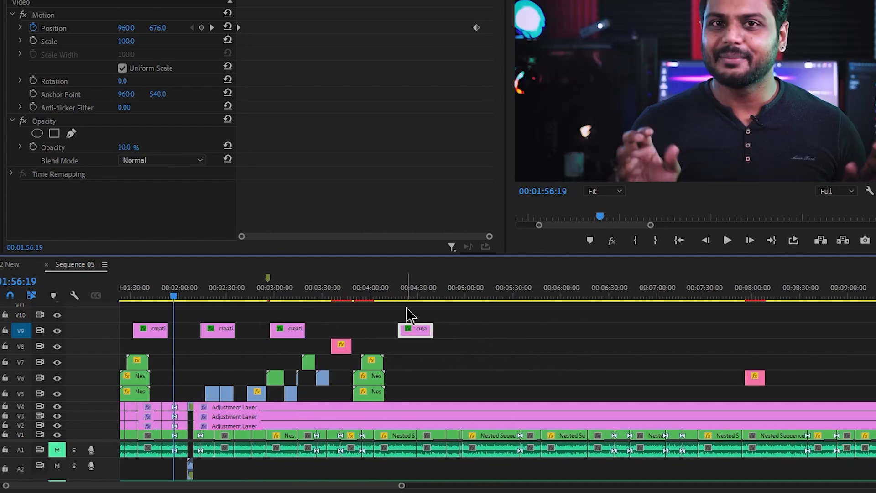
Paste back-to-back copies of the title clip on V9 from 00:04:39:22 to 00:10:31:06.
left_click_drag(446, 297, 433, 298)
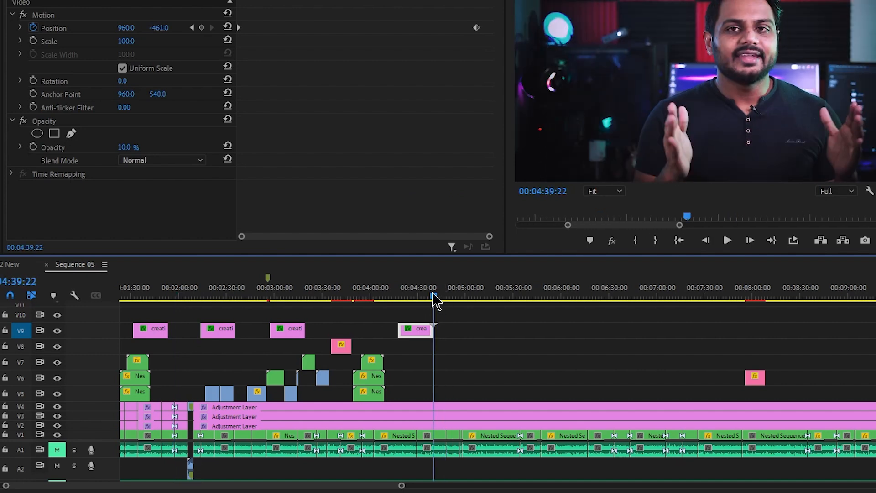
scroll(406, 332, "up", 3)
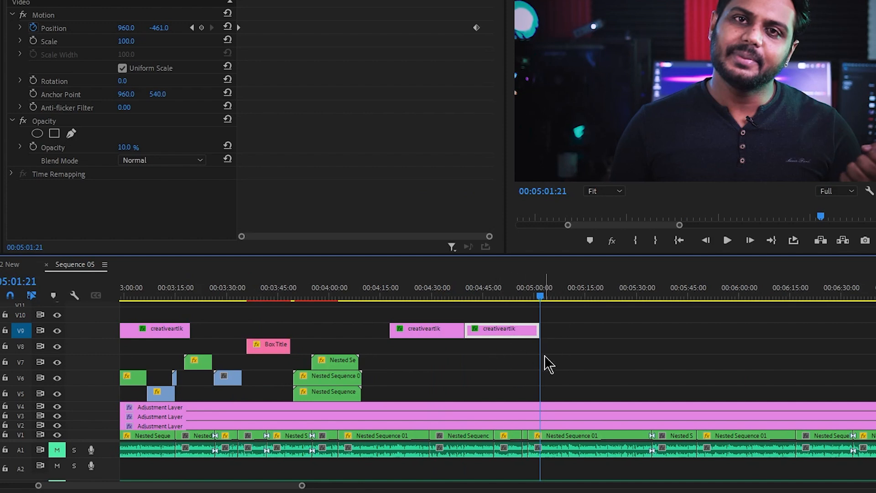
key("ctrl+v")
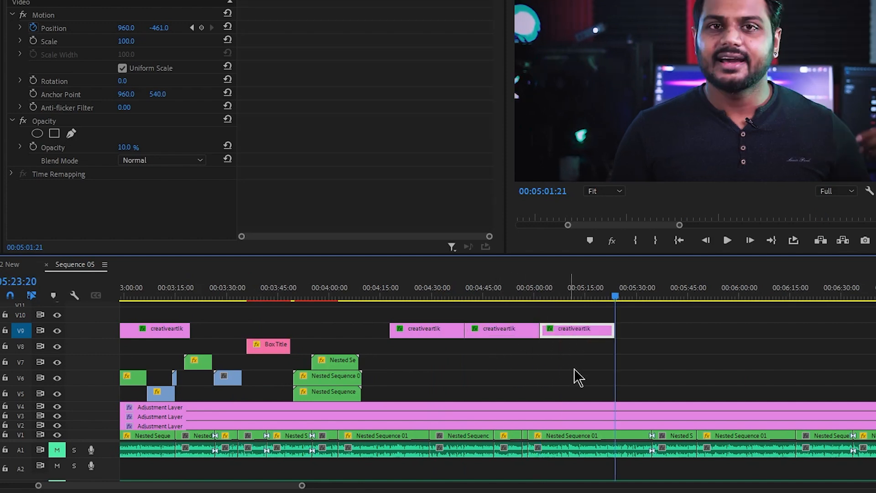
key("ctrl+v")
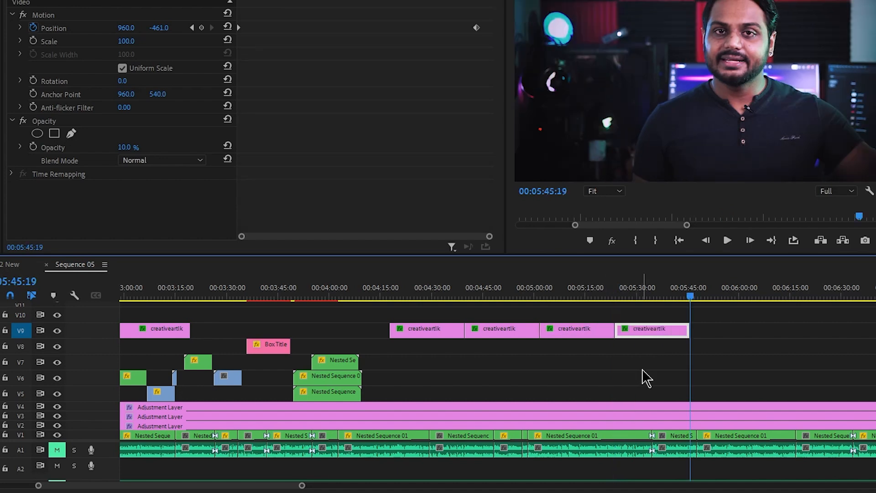
key("ctrl+v")
key("ctrl+v")
key("ctrl+v")
key("ctrl+v")
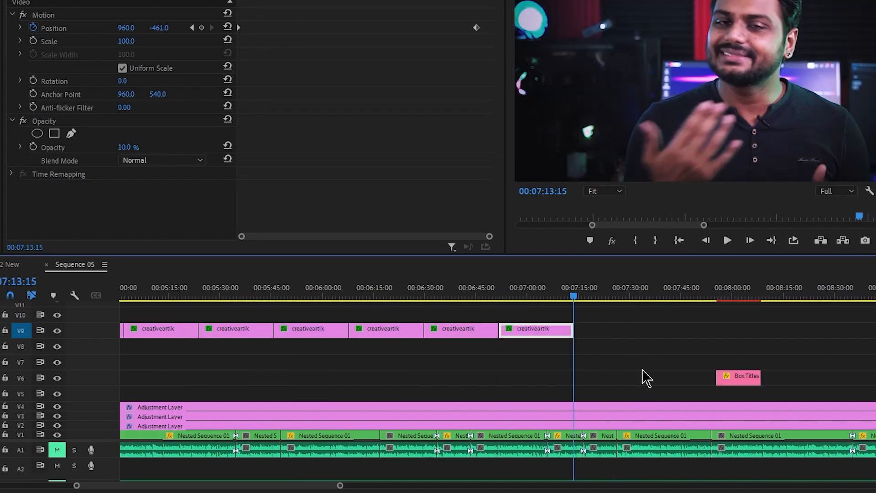
key("backslash")
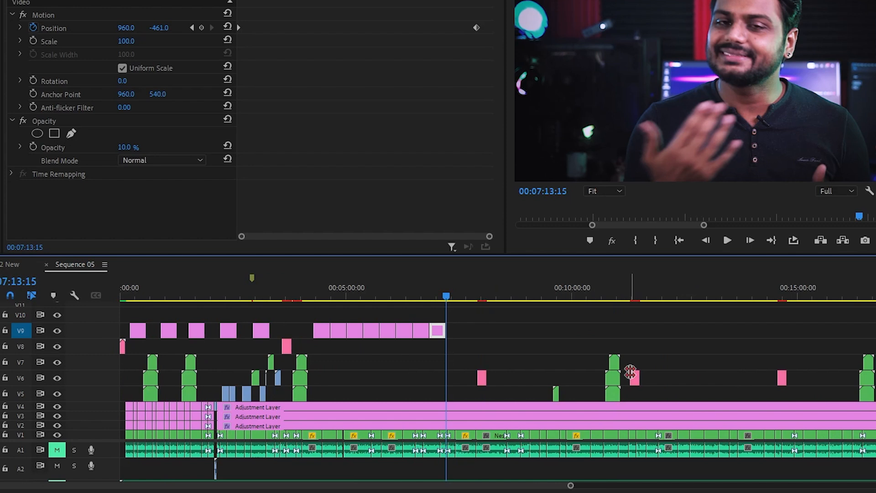
key("ctrl+v")
key("ctrl+v")
key("ctrl+v")
key("ctrl+v")
key("ctrl+v")
key("ctrl+v")
key("ctrl+v")
key("ctrl+v")
key("ctrl+v")
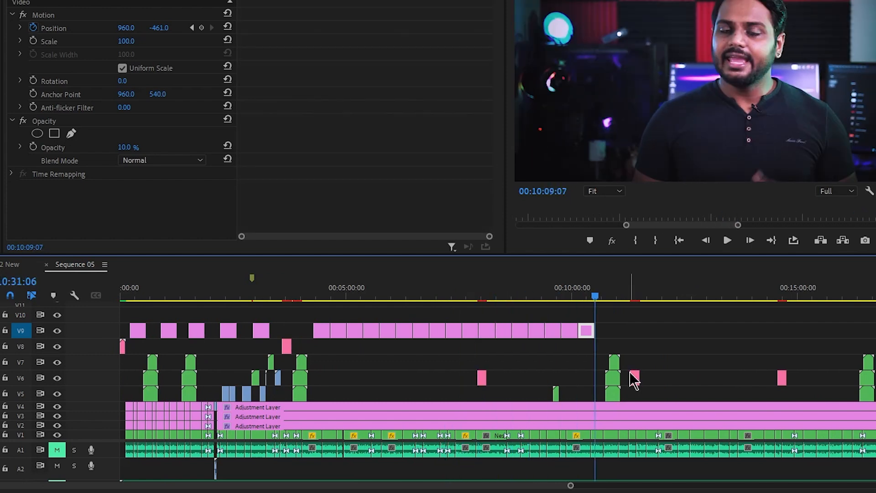
Examine the repeating watermark by playing from 00:04:59:24 to 00:05:34:19, partly in the maximized program preview.
left_click(357, 300)
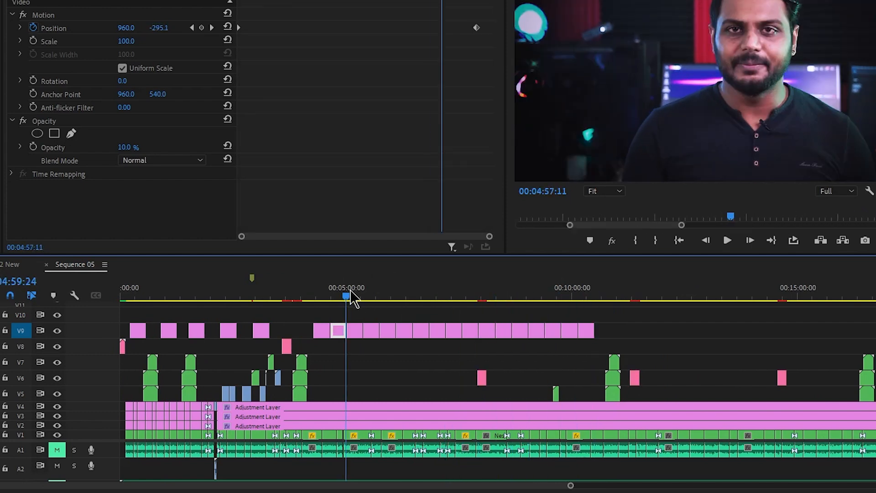
scroll(288, 326, "up", 4)
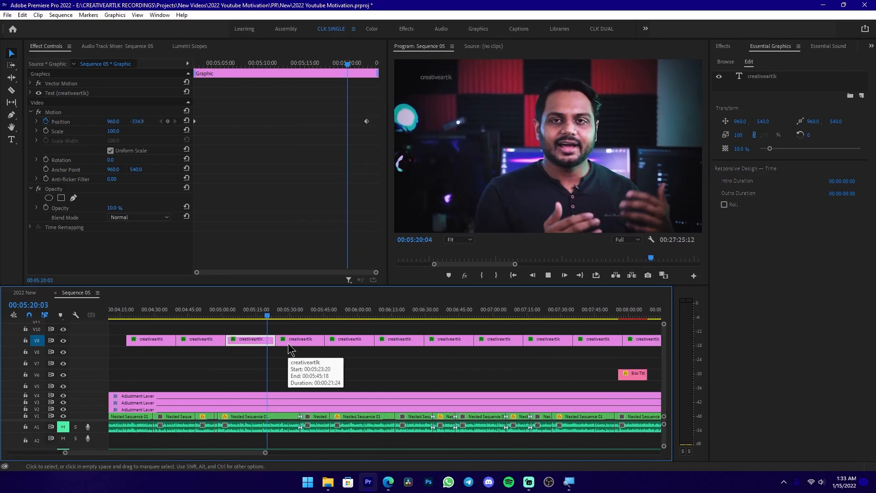
scroll(284, 354, "up", 2)
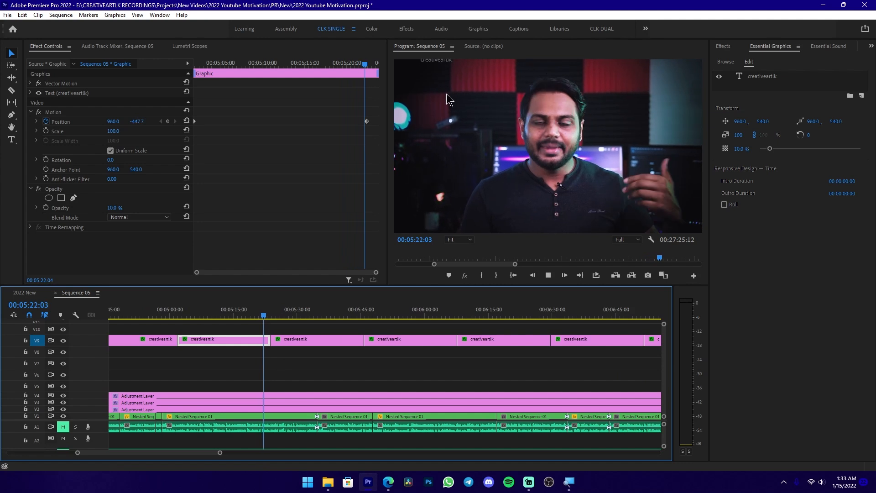
key("grave")
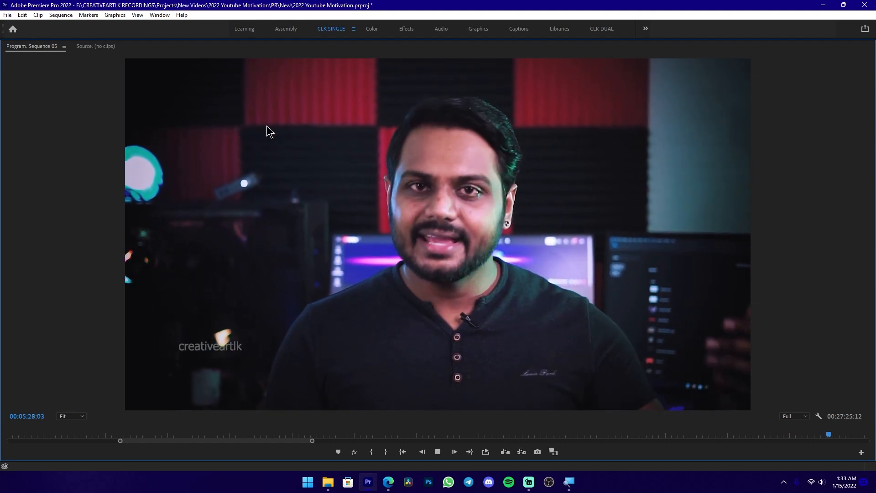
key("grave")
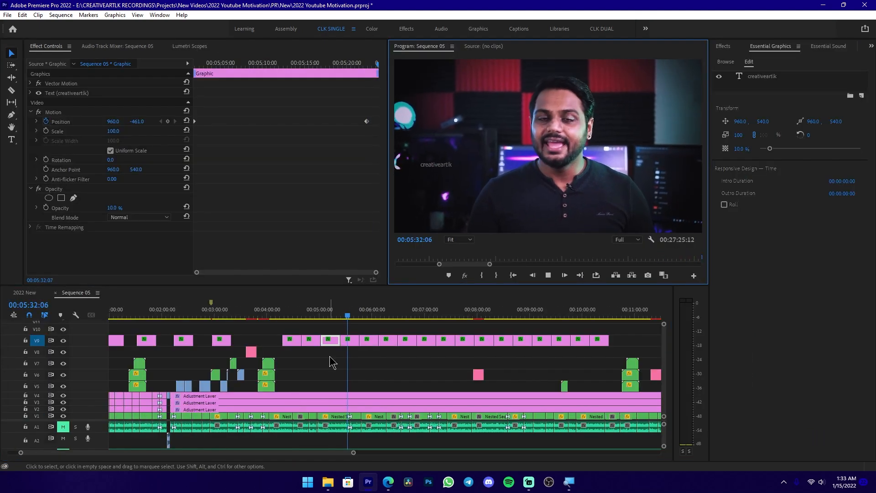
key("minus")
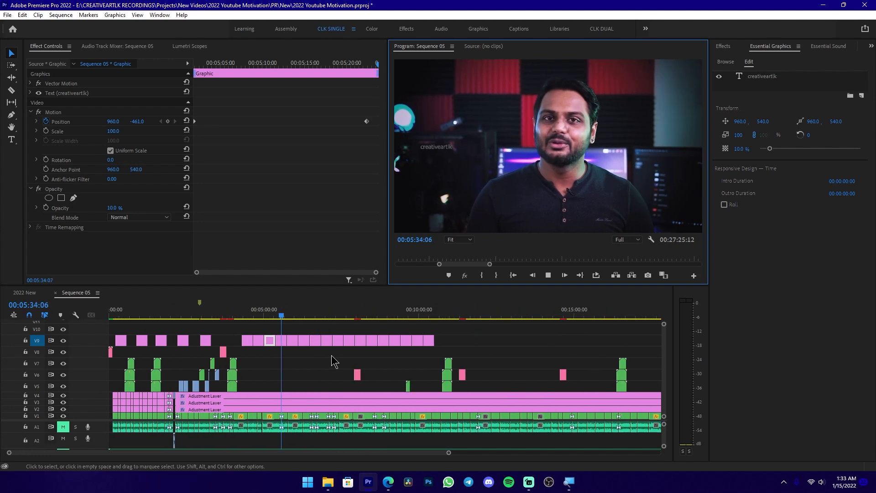
key("space")
Delete the continuous run of title clips on V9 between about 00:04:17 and 00:10:31.
left_click_drag(457, 331, 239, 348)
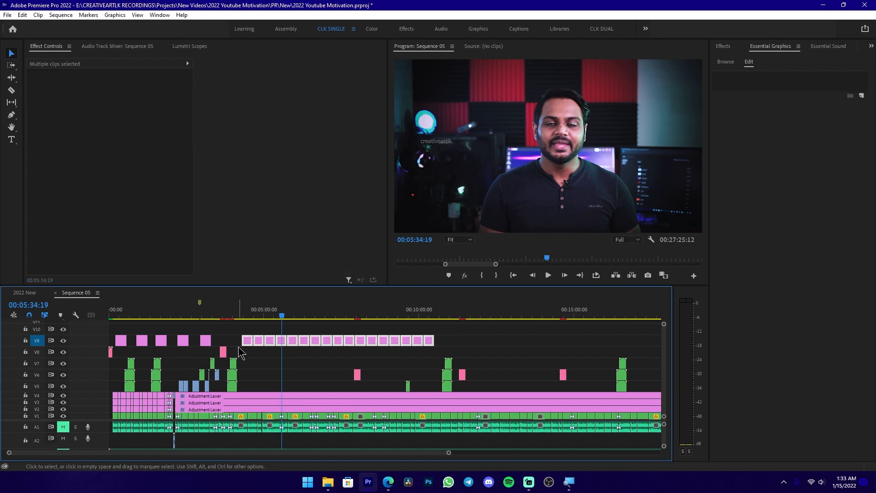
left_click(476, 338)
left_click_drag(475, 333, 228, 350)
key("Delete")
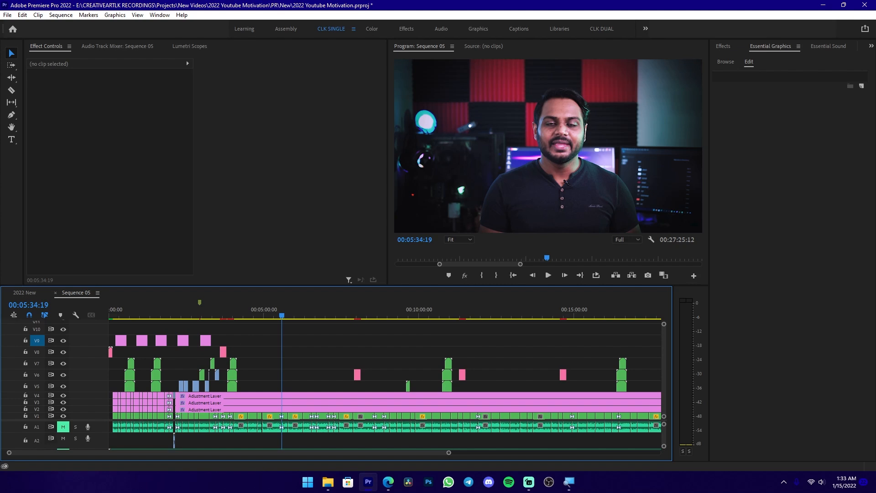
Switch to the Creativeart Logos folder in File Explorer and import New White.png into the project's Others bin.
key("alt+Tab")
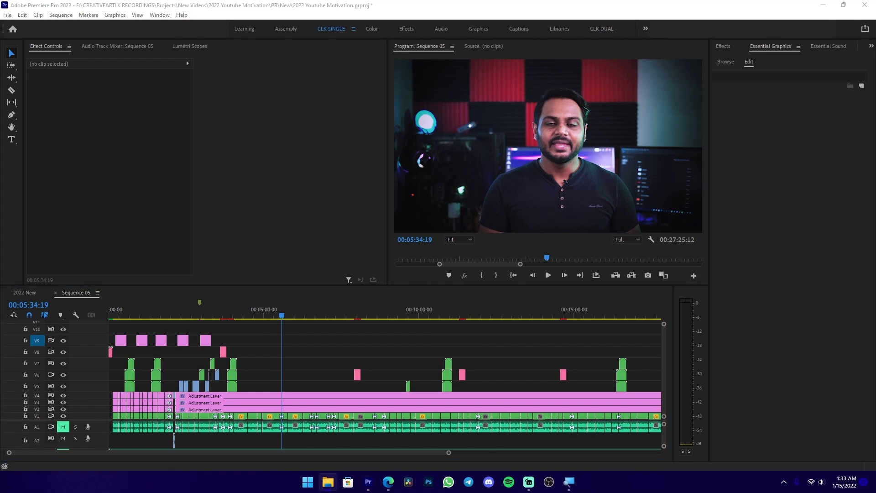
left_click_drag(0, 133, 378, 45)
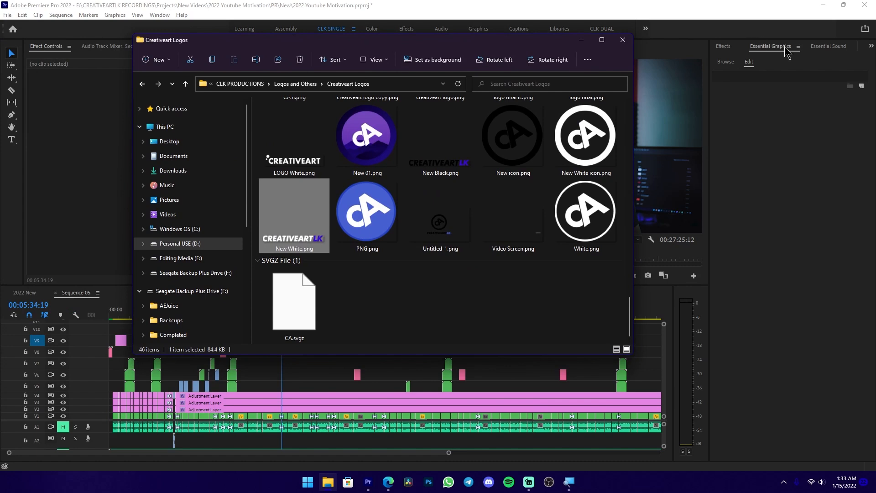
scroll(788, 52, "down", 3)
scroll(771, 315, "down", 4)
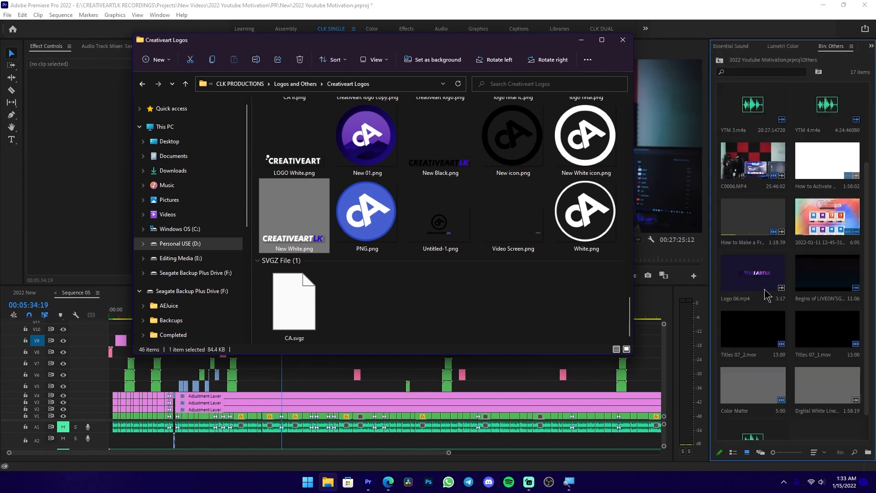
left_click(456, 169)
left_click(295, 217)
left_click_drag(290, 227, 804, 397)
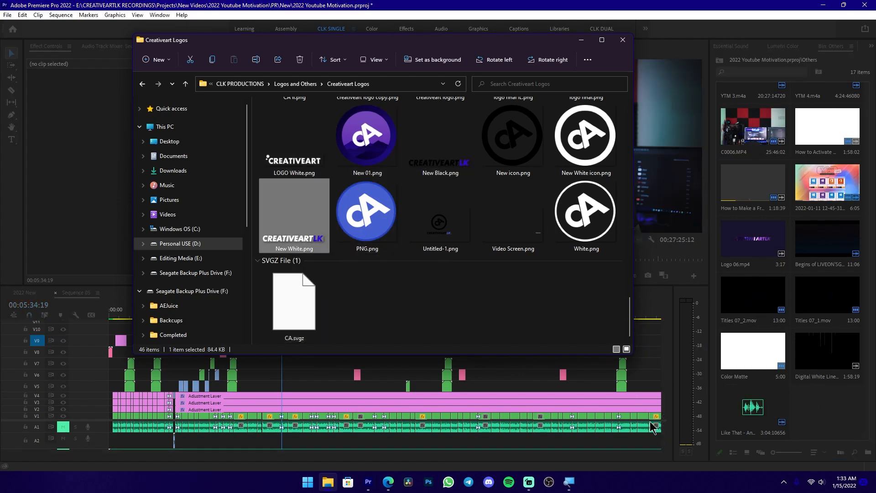
left_click(596, 164)
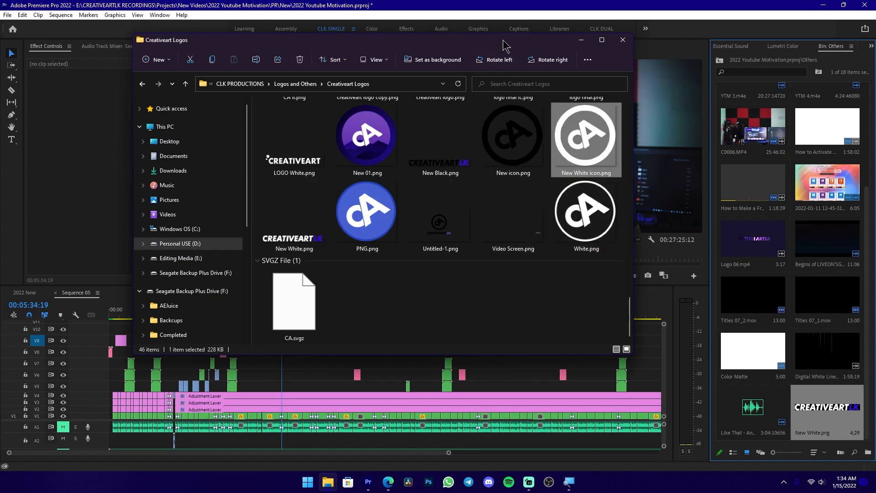
left_click_drag(507, 41, 0, 107)
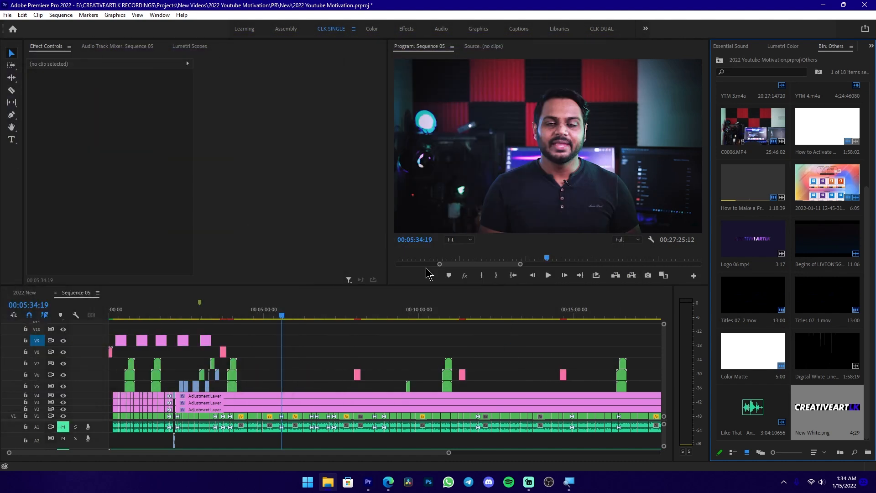
Place New White.png on track V9 at about 00:04:43 and select the clip.
left_click_drag(817, 416, 257, 348)
scroll(258, 349, "up", 6)
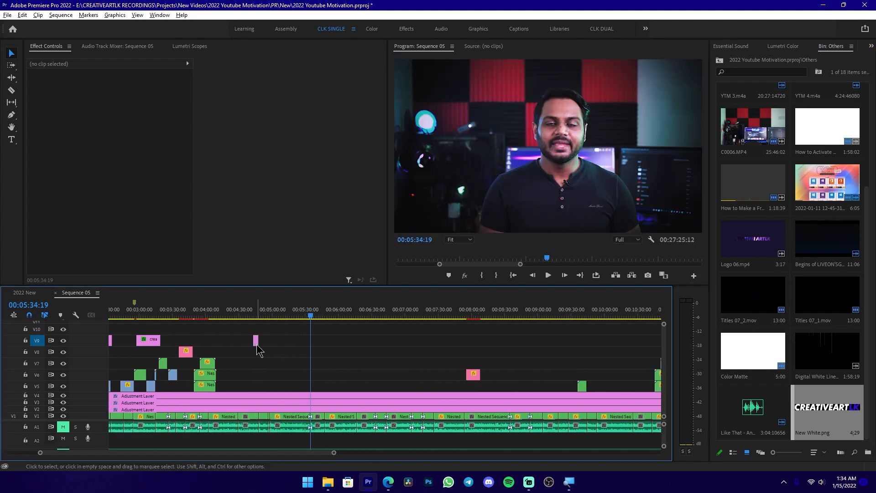
scroll(258, 349, "up", 2)
left_click(256, 342)
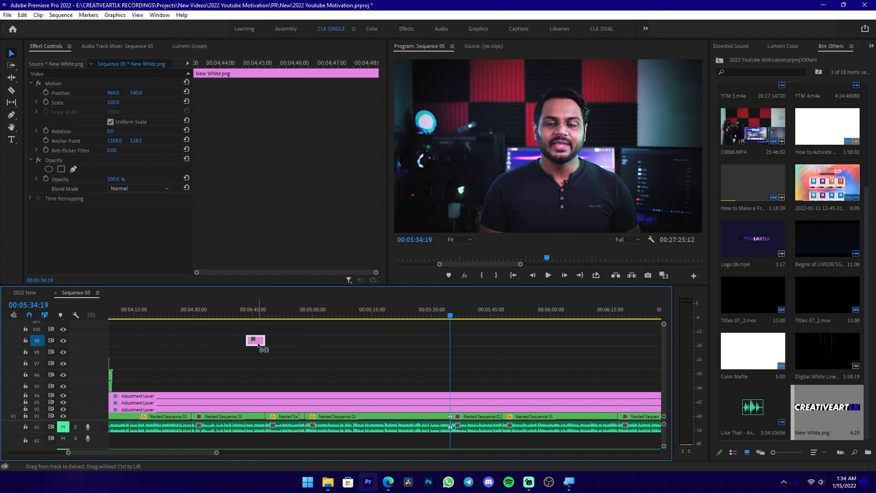
Set the New White.png clip's duration to about 21 seconds and move the playhead inside it to 00:04:51:15.
key("ctrl+r")
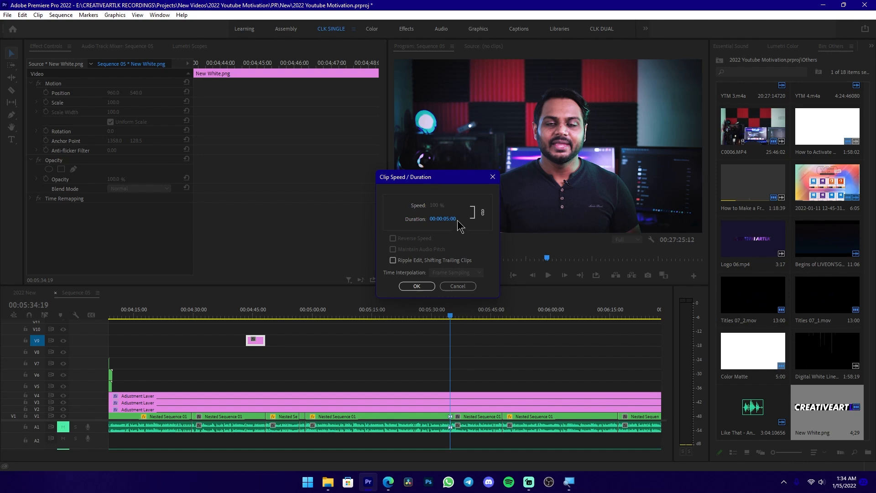
key("Return")
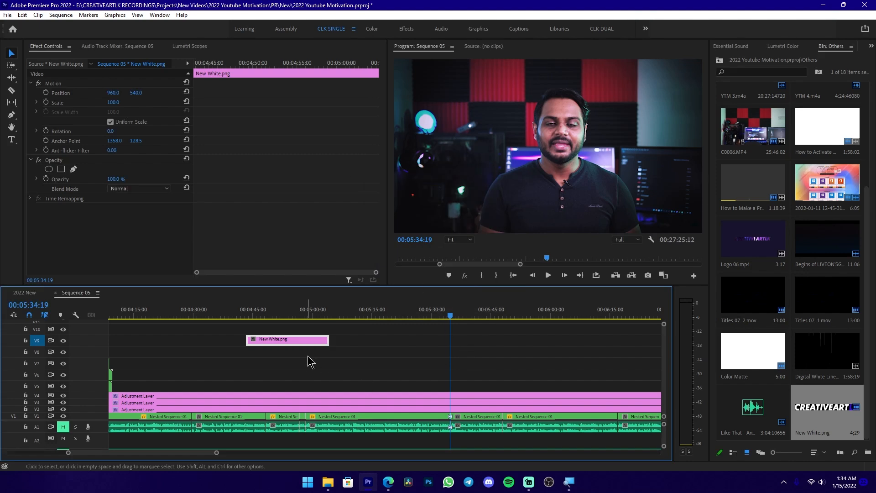
left_click_drag(252, 355, 341, 335)
left_click_drag(289, 316, 279, 315)
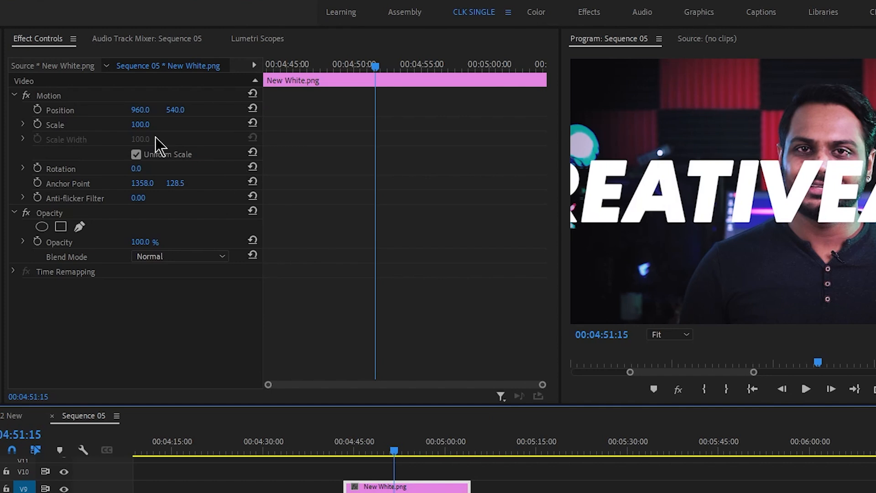
Shrink the logo to a scale of about 13.4 and move it to a position of about 849.1, 403.6.
left_click(140, 129)
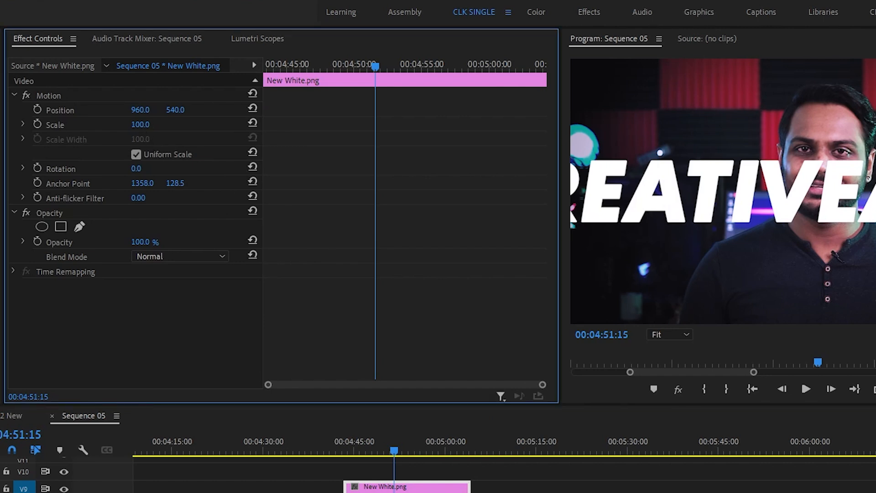
left_click_drag(140, 124, 117, 124)
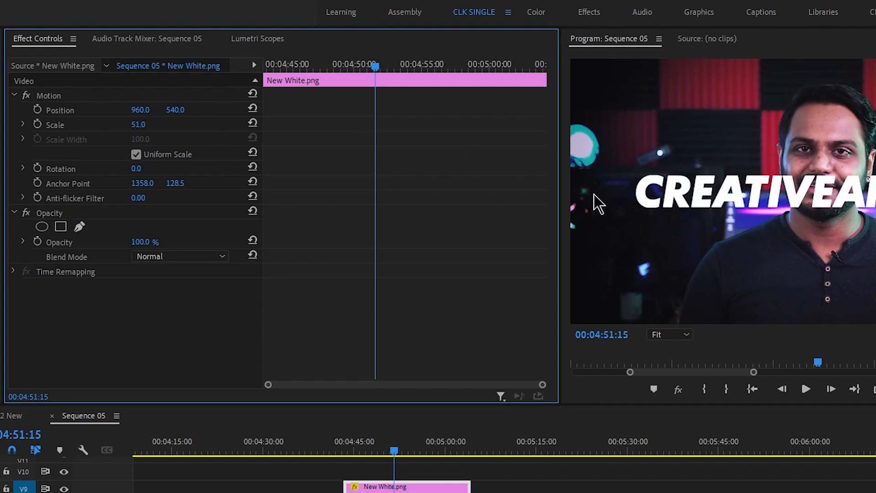
left_click(639, 190)
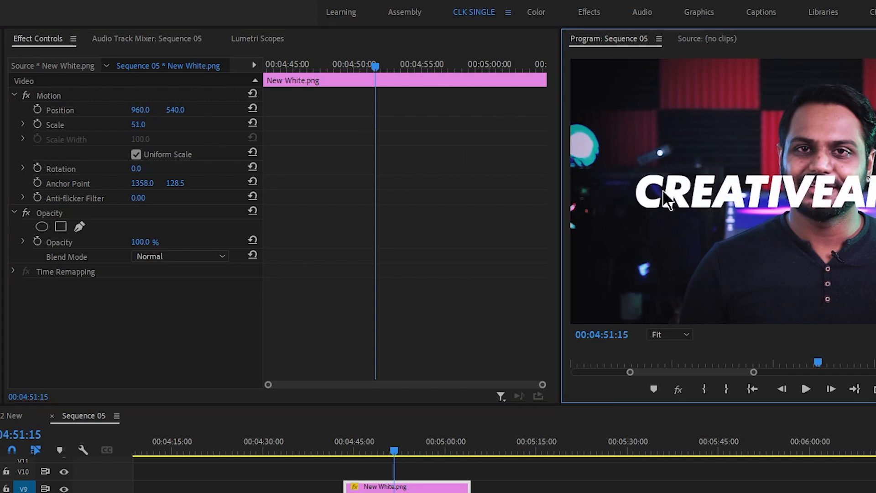
left_click(665, 194)
left_click_drag(662, 189, 646, 157)
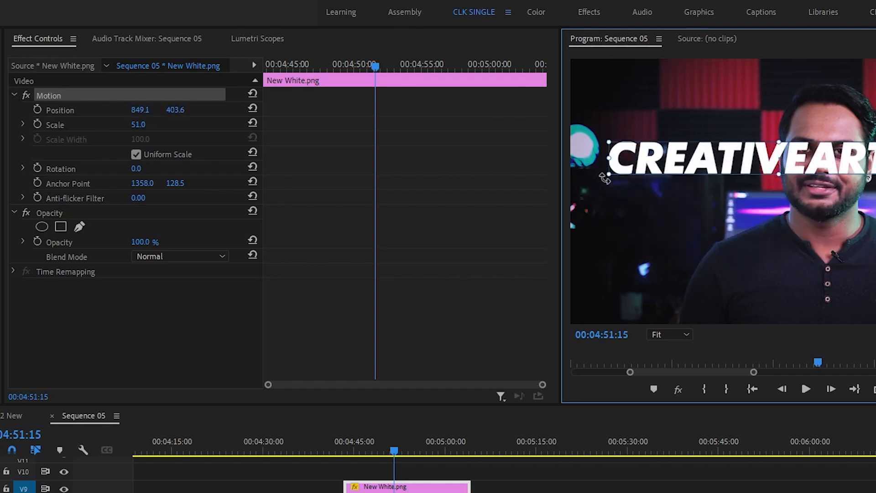
left_click_drag(606, 179, 631, 218)
key("ctrl+z")
left_click_drag(608, 176, 640, 163)
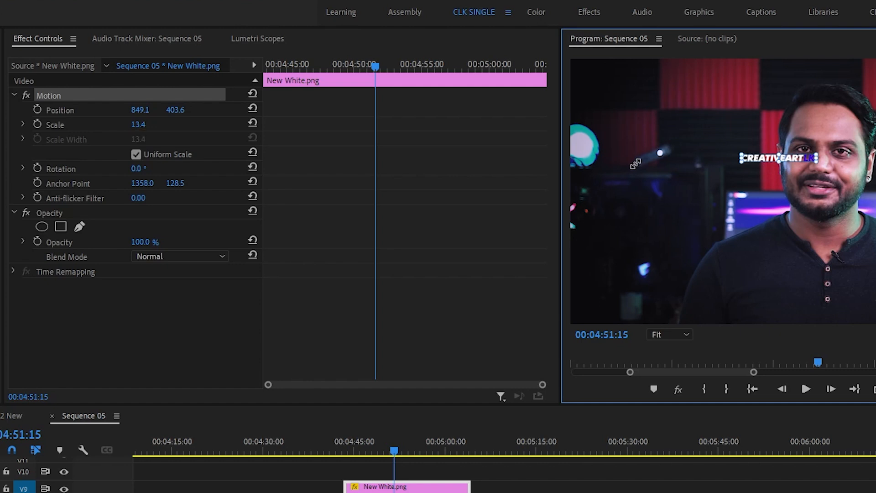
Move the logo to the lower left of the frame at about 322.8, 841.3 and reduce its scale to about 7.9.
left_click_drag(741, 165, 619, 276)
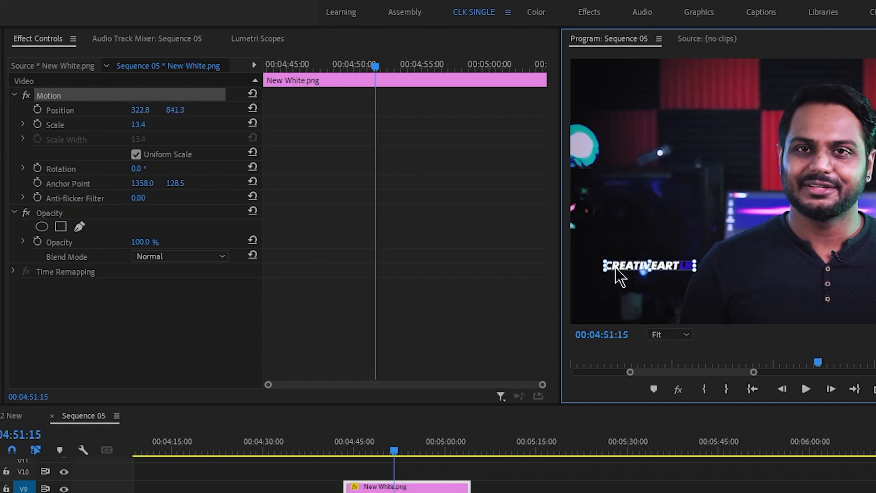
key("grave")
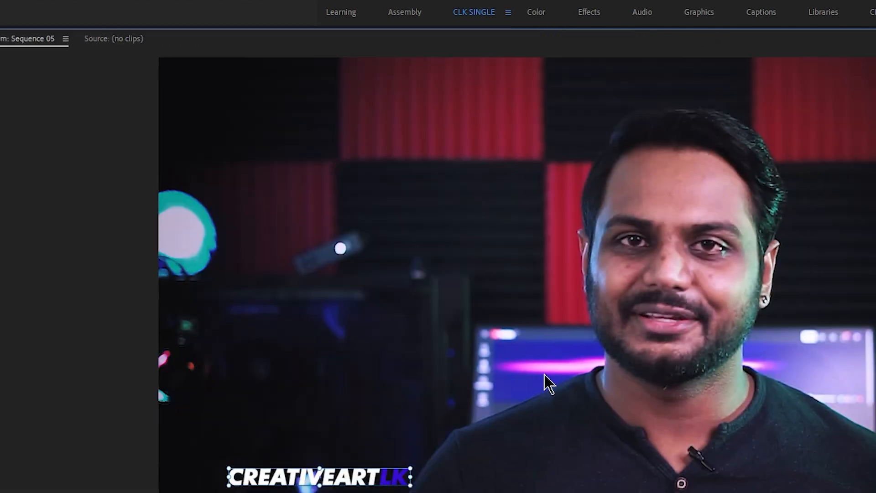
left_click_drag(411, 467, 399, 471)
key("grave")
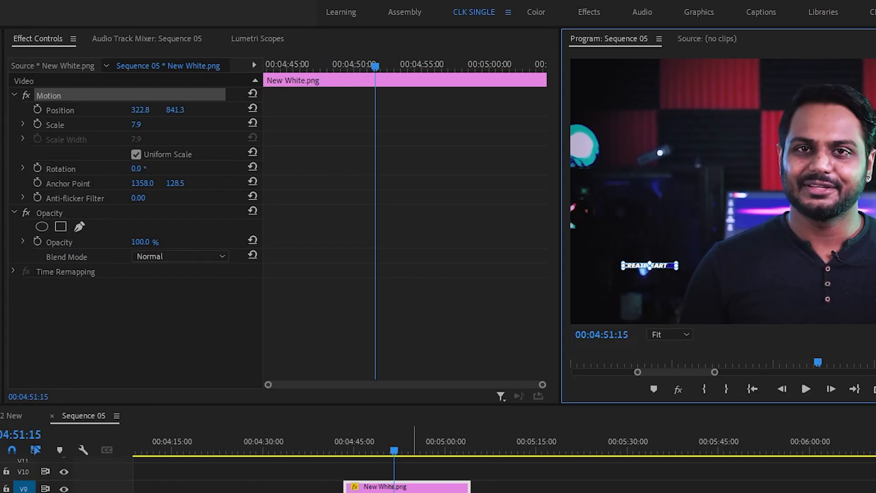
Magnify the program preview to 50% around the logo and save the project.
left_click(674, 339)
left_click(678, 403)
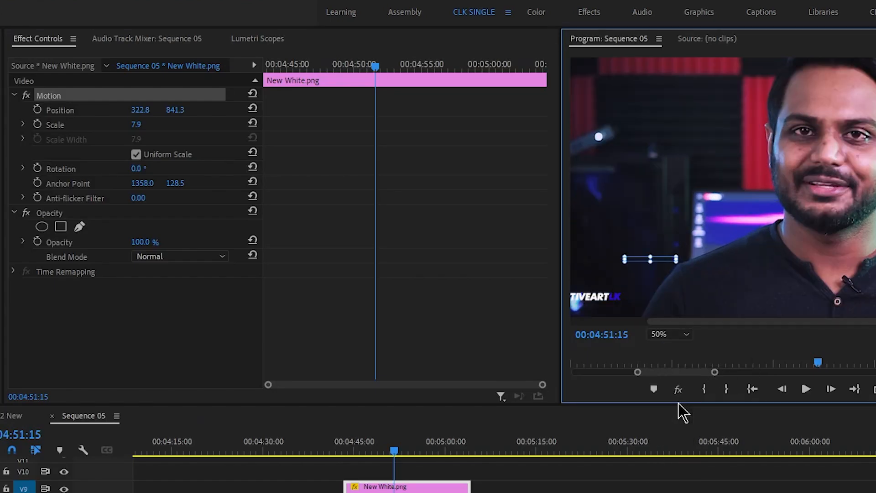
key("ctrl+s")
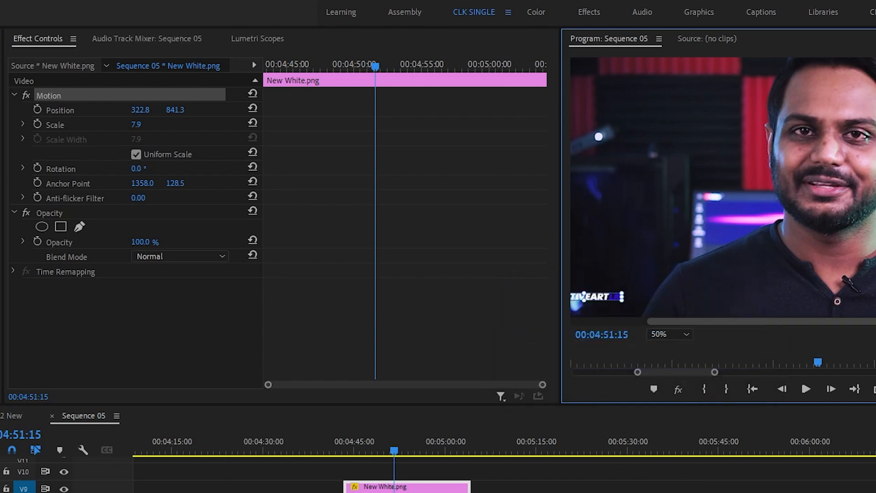
left_click_drag(787, 322, 710, 324)
left_click_drag(875, 173, 875, 228)
left_click(866, 237)
At the clip's start, 00:04:43:07, lower the logo out of the frame to Y position 1091.3 and turn on Position keyframing.
left_click(388, 446)
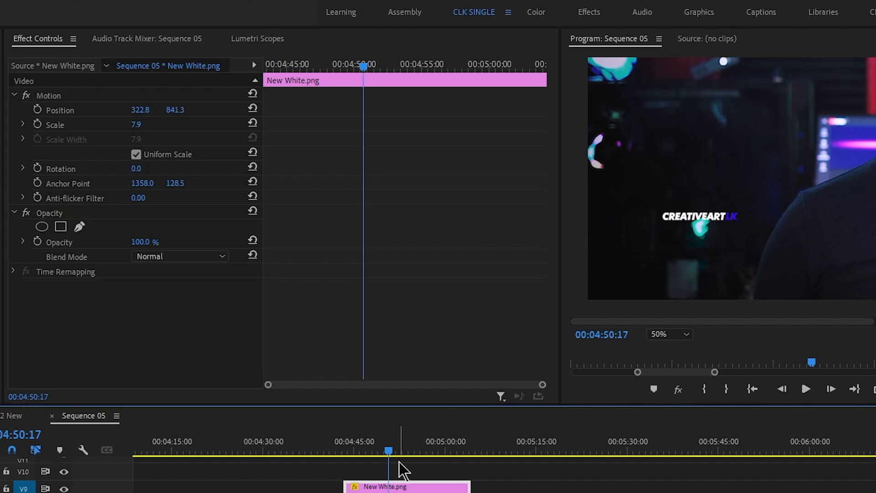
left_click_drag(388, 452, 349, 456)
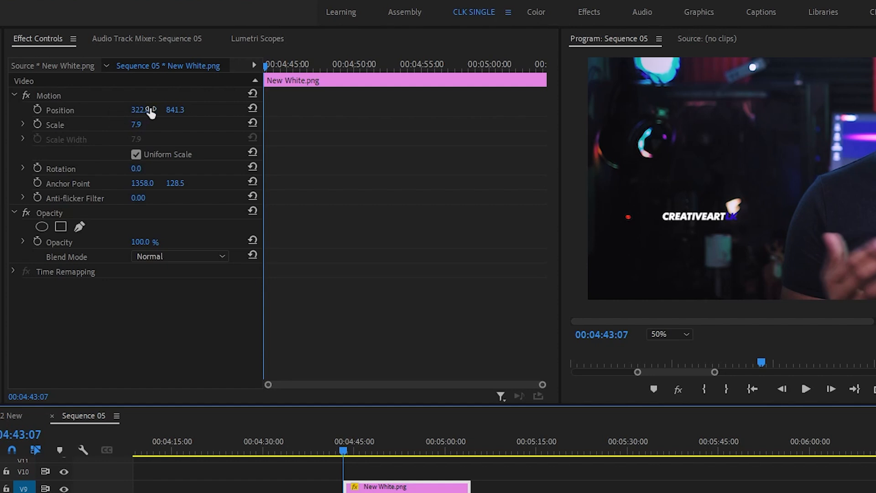
left_click(182, 115)
left_click_drag(175, 110, 291, 110)
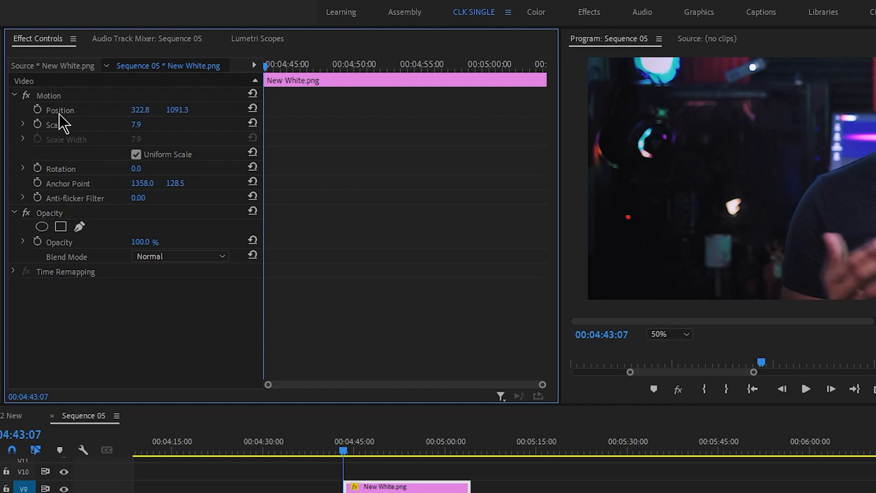
left_click(37, 109)
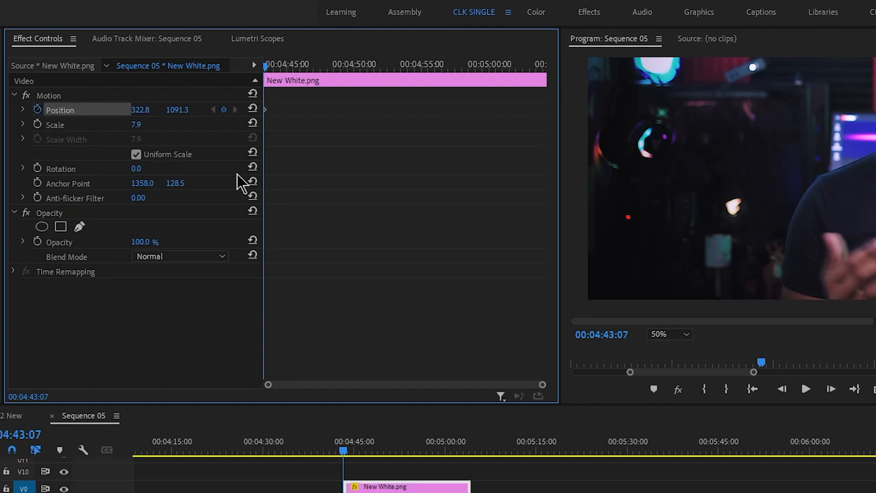
Fit the program preview, then add an end keyframe at 00:05:03:17 with the logo's Y position at -12.0, above the frame.
left_click(678, 335)
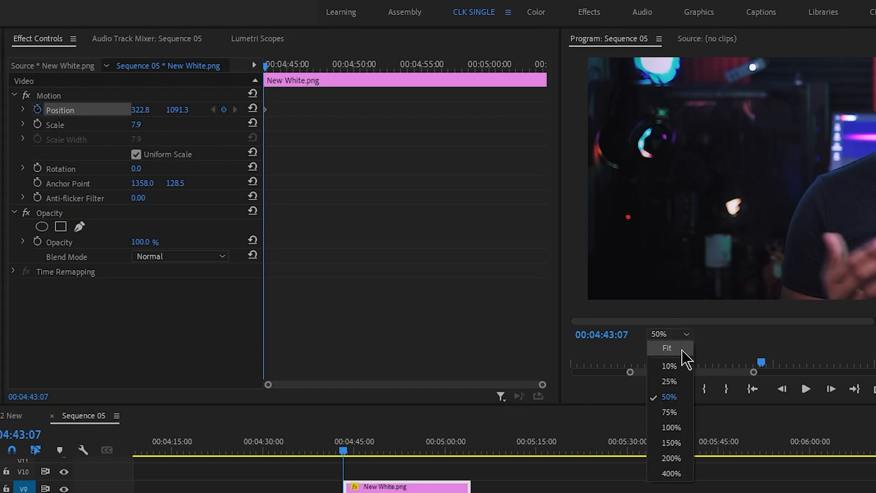
left_click(685, 350)
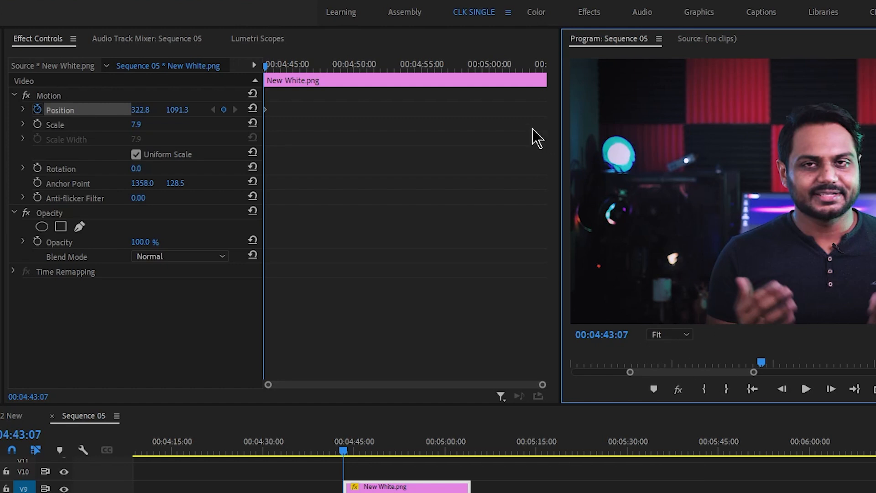
left_click(354, 449)
left_click_drag(356, 449, 465, 442)
scroll(438, 492, "up", 5)
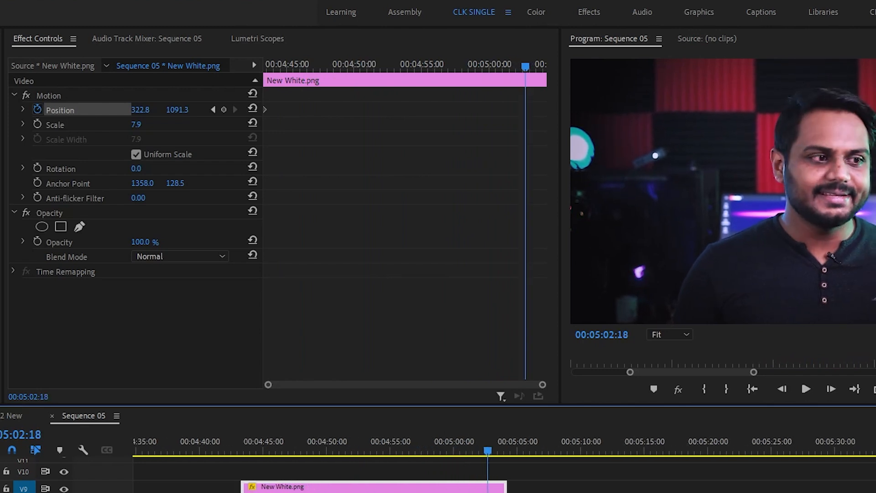
left_click_drag(524, 455, 555, 455)
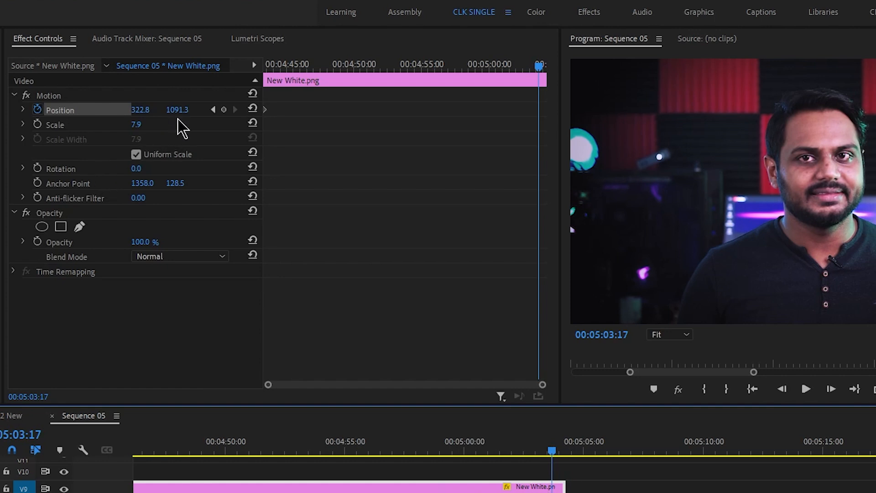
left_click_drag(178, 109, 19, 110)
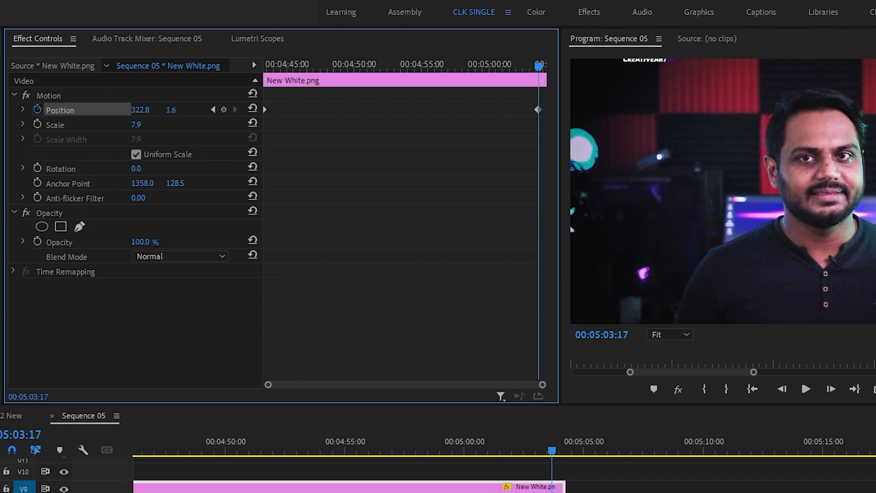
left_click_drag(34, 109, 36, 109)
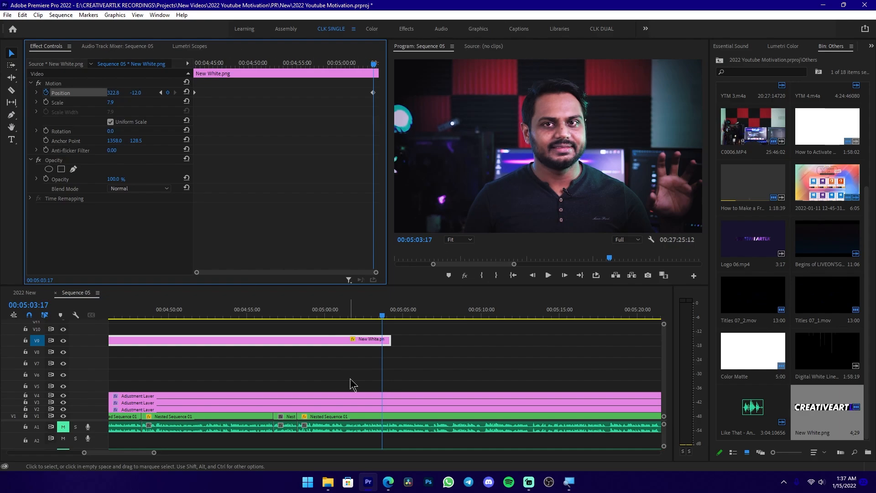
Play the logo's upward movement from the beginning of the clip to 00:04:49:01 in the maximized program preview.
scroll(350, 379, "up", 3)
left_click_drag(250, 314, 236, 315)
key("space")
key("grave")
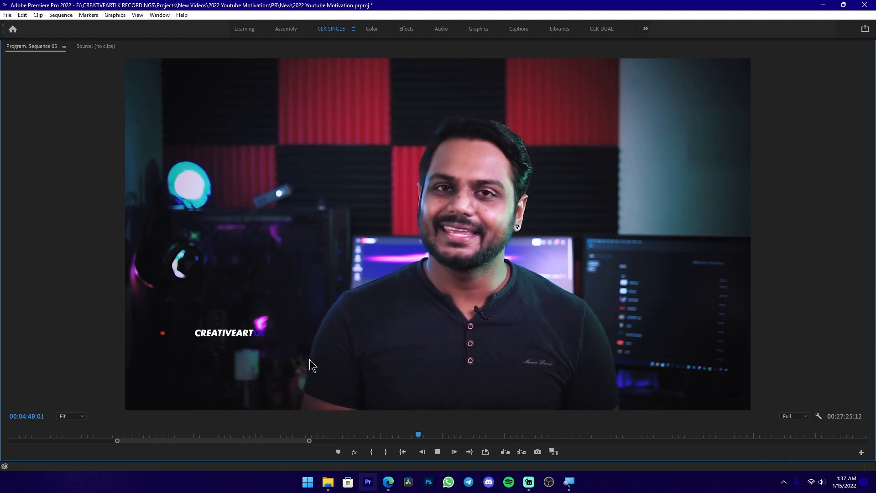
key("space")
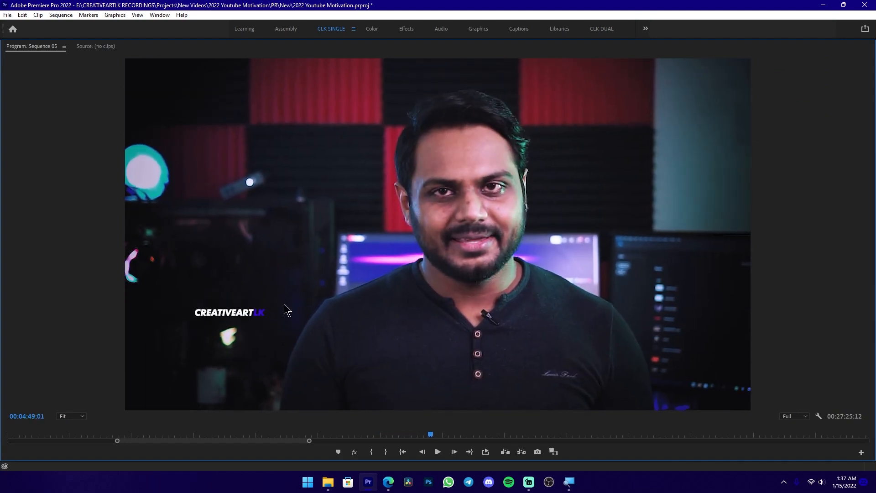
key("grave")
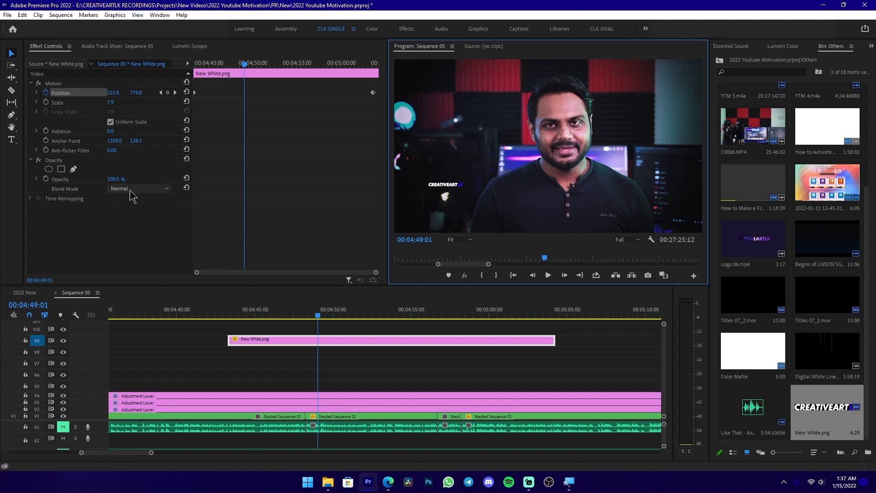
Set the New White.png clip's opacity to 10% and check the faint logo in the full-screen preview.
left_click(113, 180)
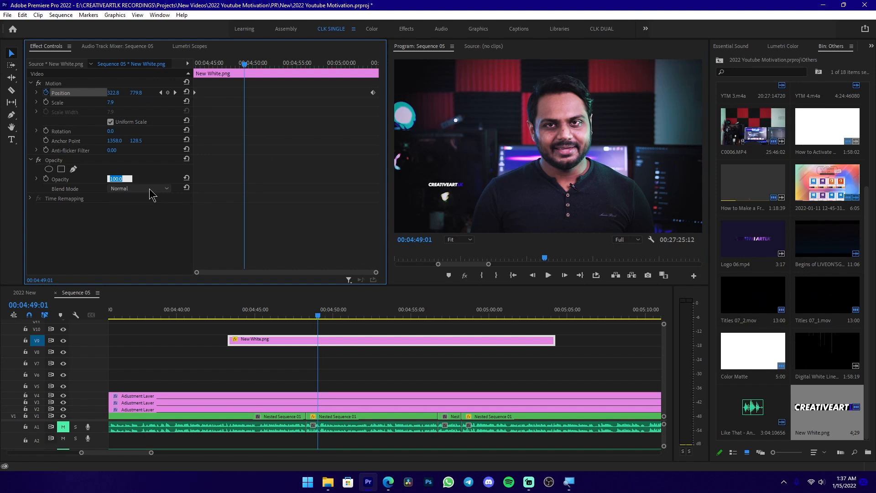
type("10")
key("Return")
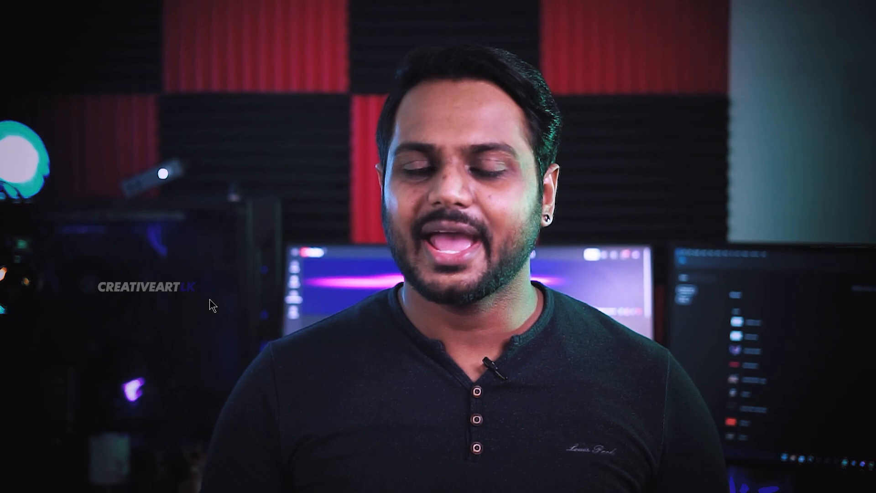
key("Escape")
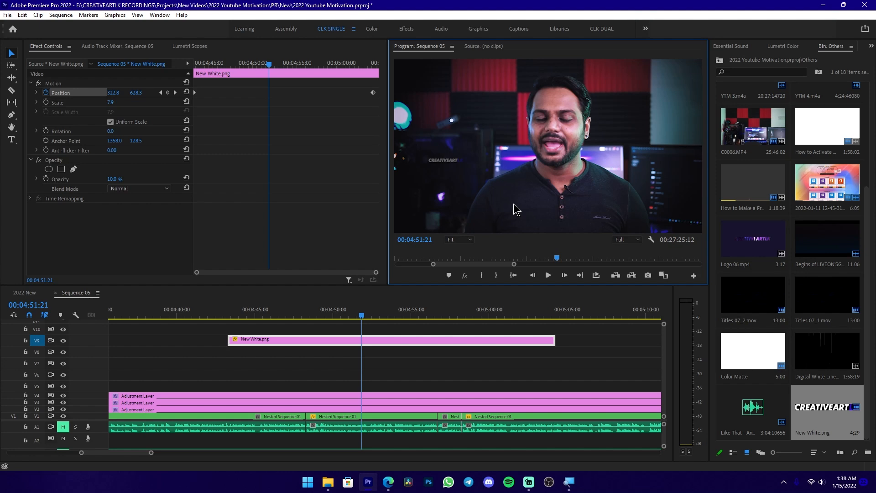
Paste four copies of the New White.png watermark clip end to end on V9, starting at 00:05:11:16.
left_click_drag(362, 314, 351, 311)
scroll(430, 370, "down", 6)
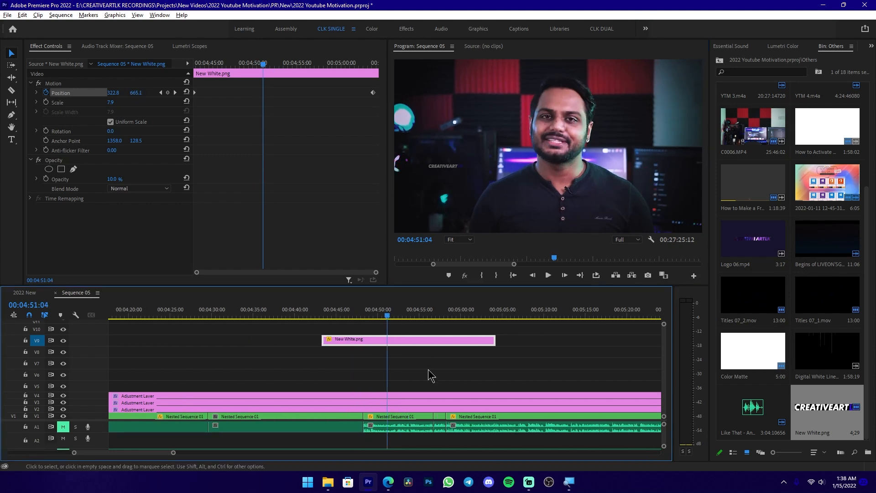
scroll(430, 358, "down", 2)
scroll(422, 338, "up", 3)
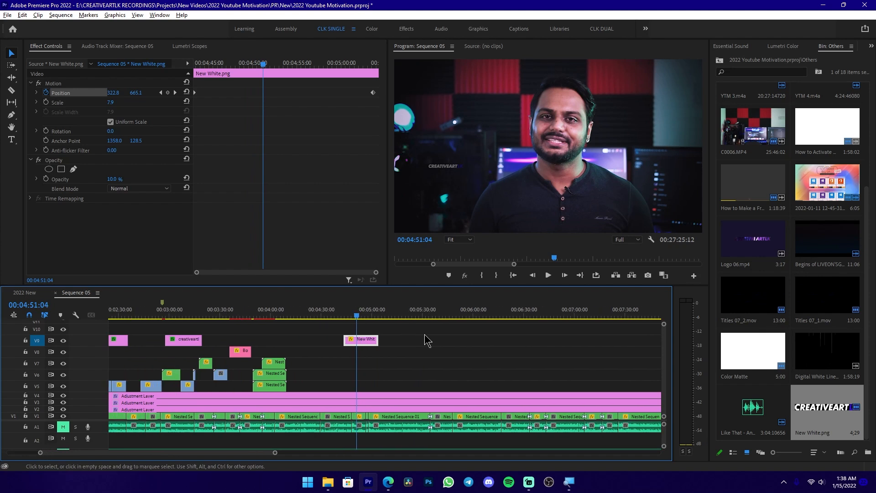
left_click_drag(411, 363, 301, 327)
left_click(414, 316)
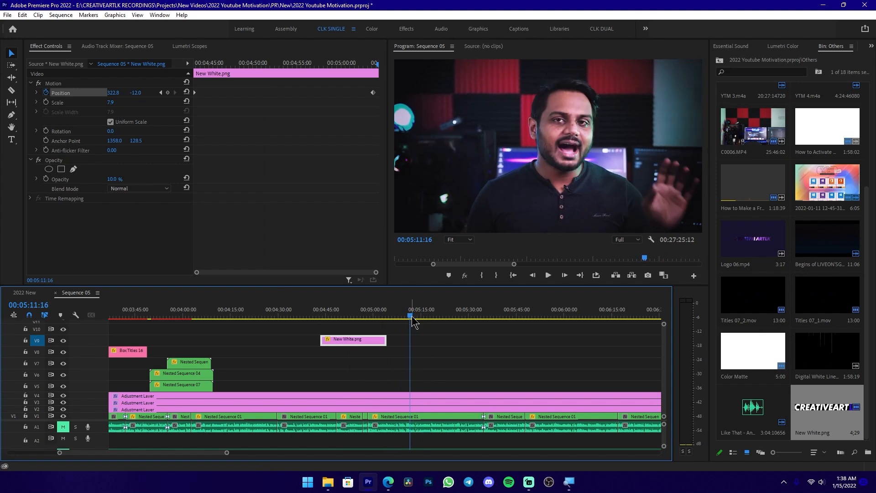
key("ctrl+v")
scroll(489, 350, "down", 3)
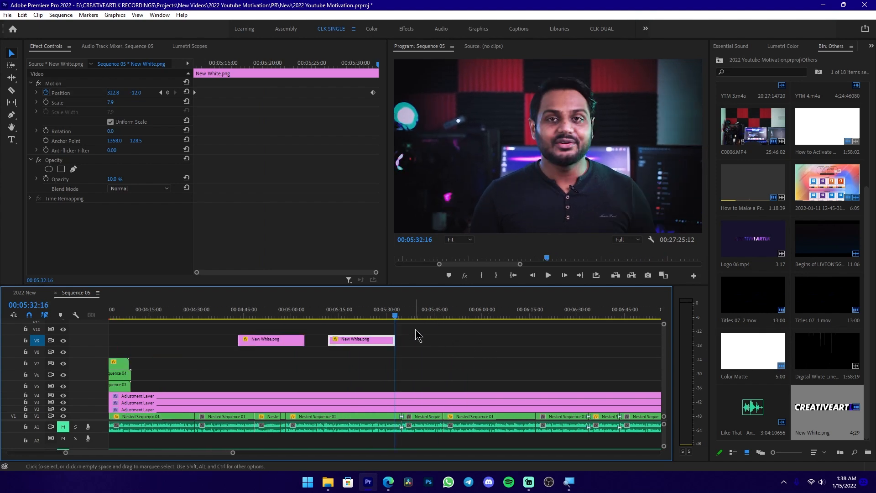
key("ctrl+v")
key("ctrl+v")
key("ctrl+v")
Delete all the pasted watermark copies on V9, keeping only the original New White.png clip.
left_click_drag(418, 359, 609, 319)
key("Delete")
left_click_drag(424, 354, 332, 337)
key("Delete")
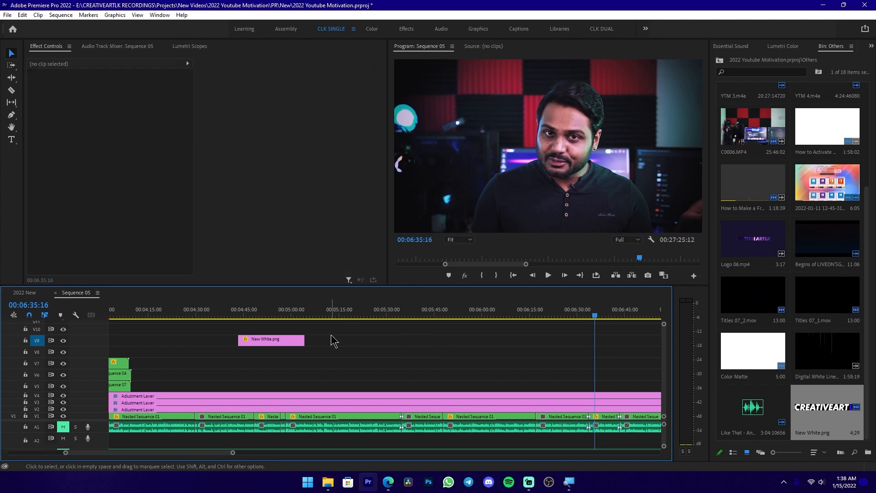
scroll(333, 340, "left", 2)
scroll(369, 362, "left", 8)
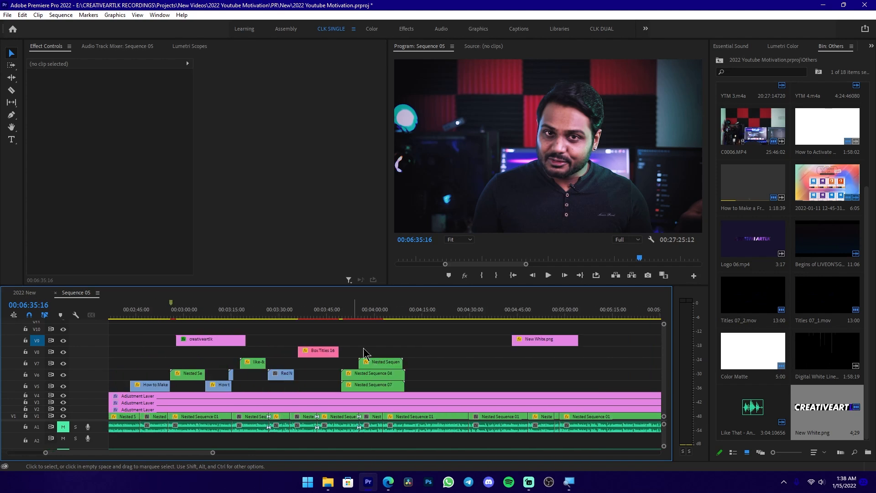
Save the Motion settings of the New White.png clip on V9 as a Scale-type effect preset named "SG Watermark 01".
scroll(538, 356, "right", 3)
left_click(446, 313)
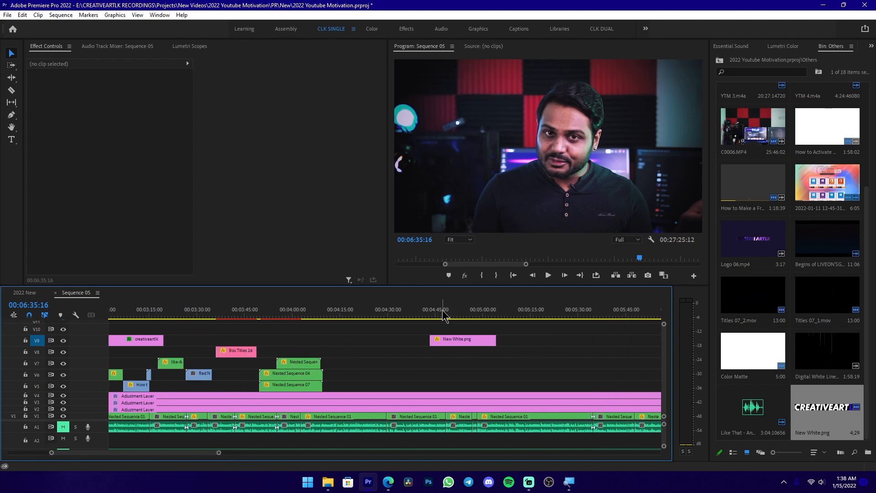
scroll(492, 362, "right", 3)
left_click_drag(450, 354, 352, 334)
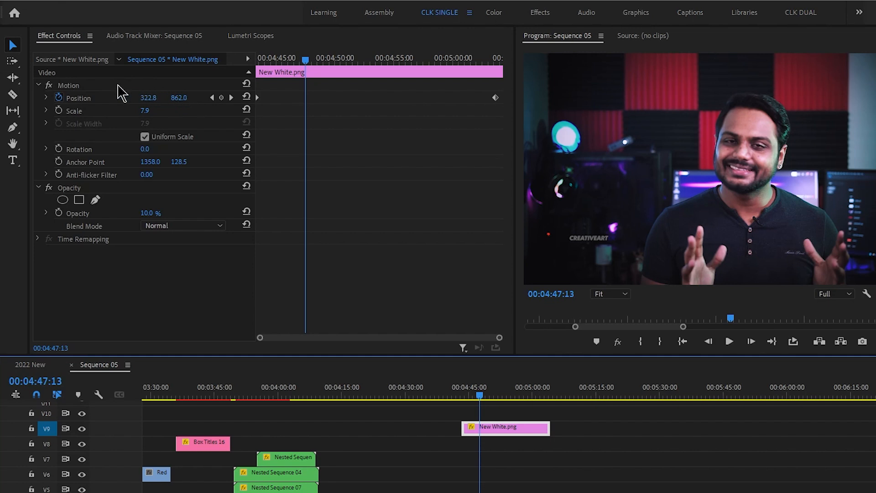
left_click(91, 86)
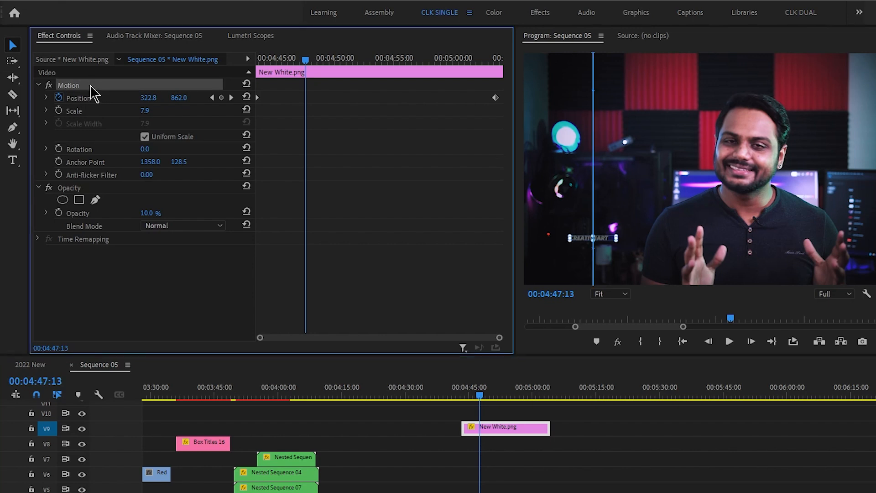
right_click(90, 85)
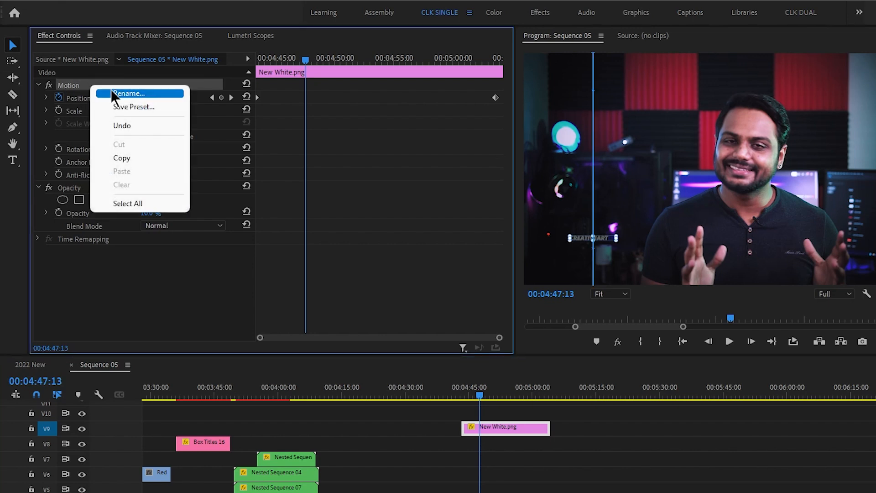
left_click(149, 107)
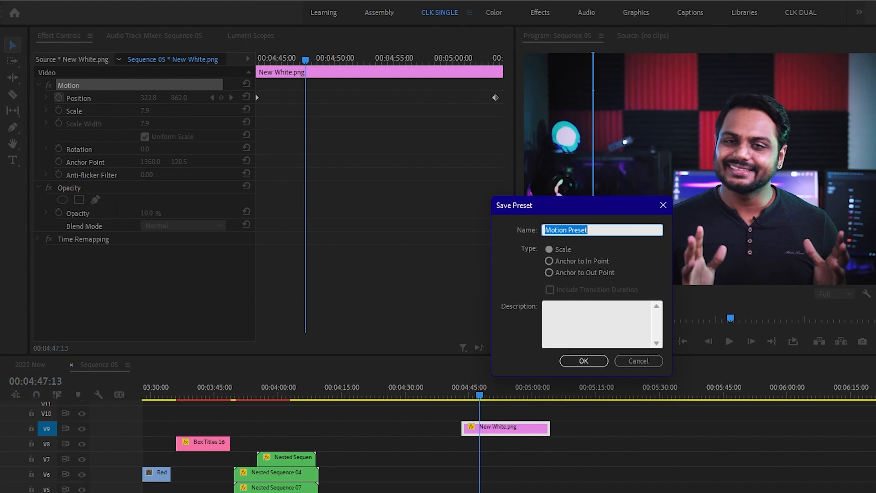
left_click(606, 231)
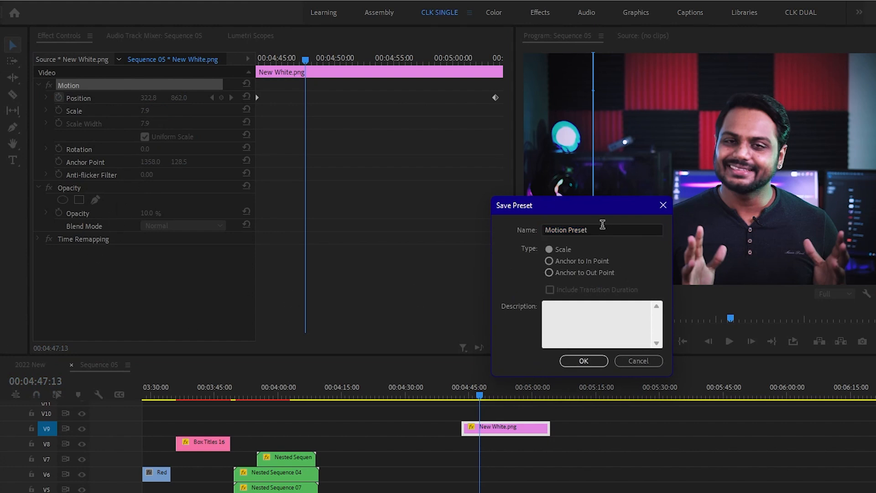
left_click(604, 230)
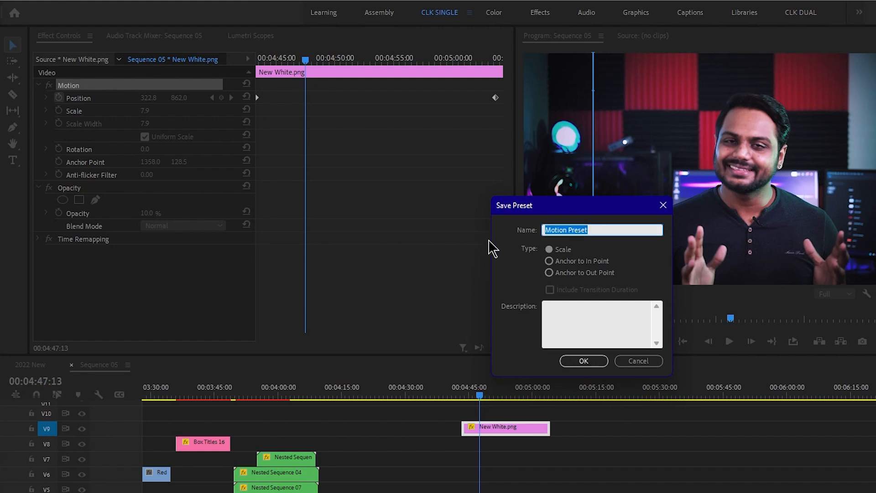
type("SG Watermark 01")
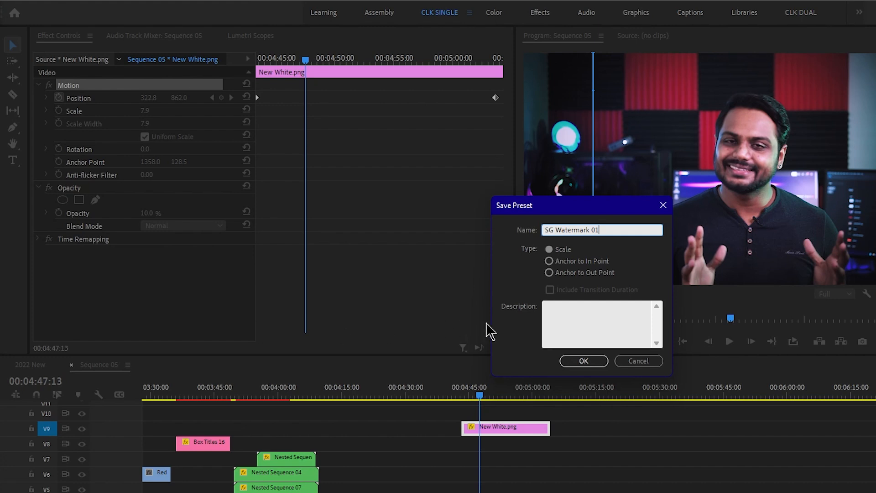
left_click(583, 361)
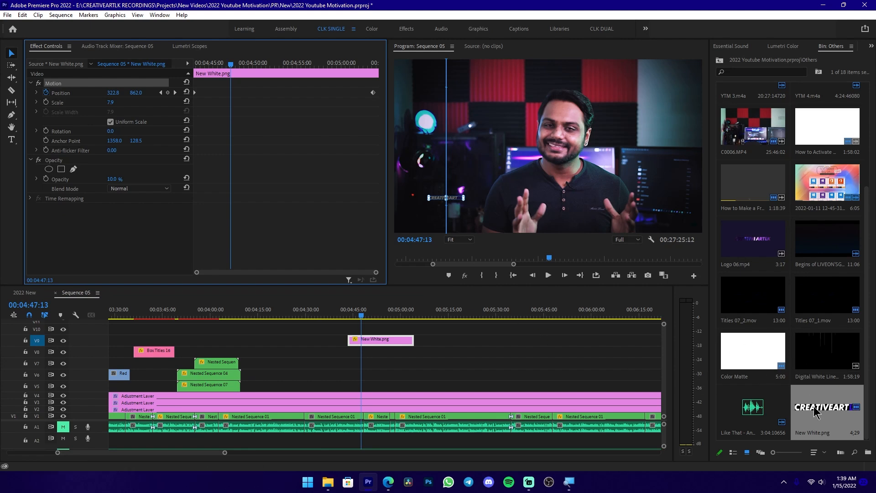
Place a second New White.png clip on V9 starting at about 00:05:13:18, after the original watermark clip.
scroll(570, 352, "down", 2)
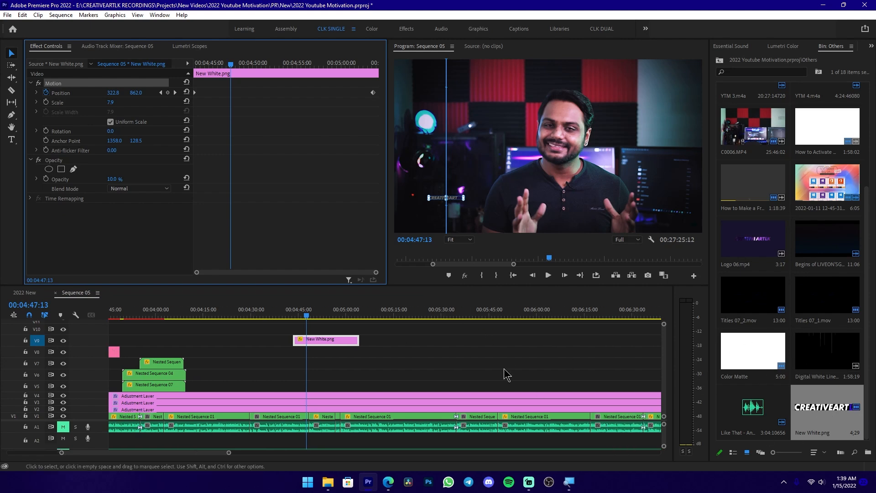
left_click_drag(857, 413, 397, 341)
left_click(396, 315)
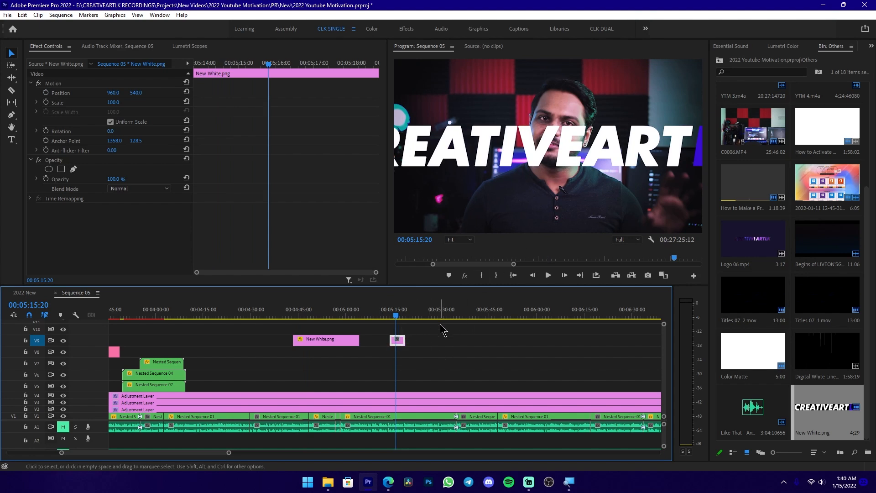
Match the second New White.png clip's length to the original, return it to V9, and park the playhead at its start.
left_click_drag(408, 337, 359, 327)
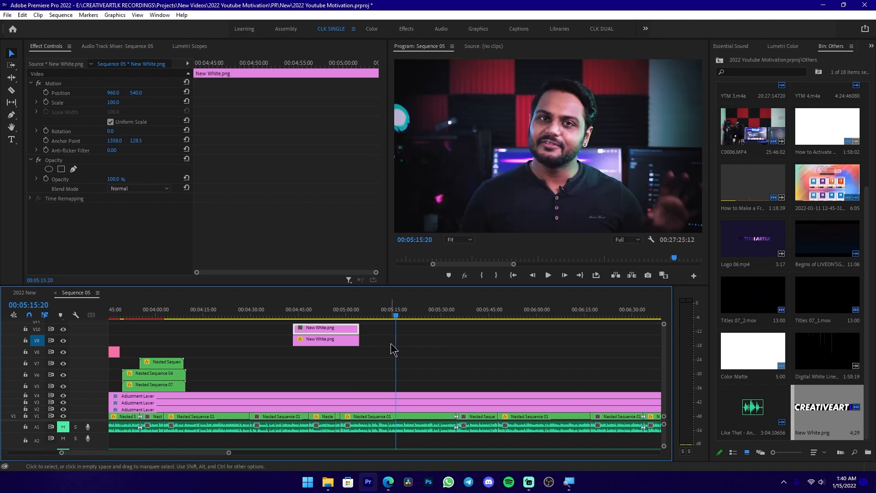
left_click_drag(340, 328, 433, 340)
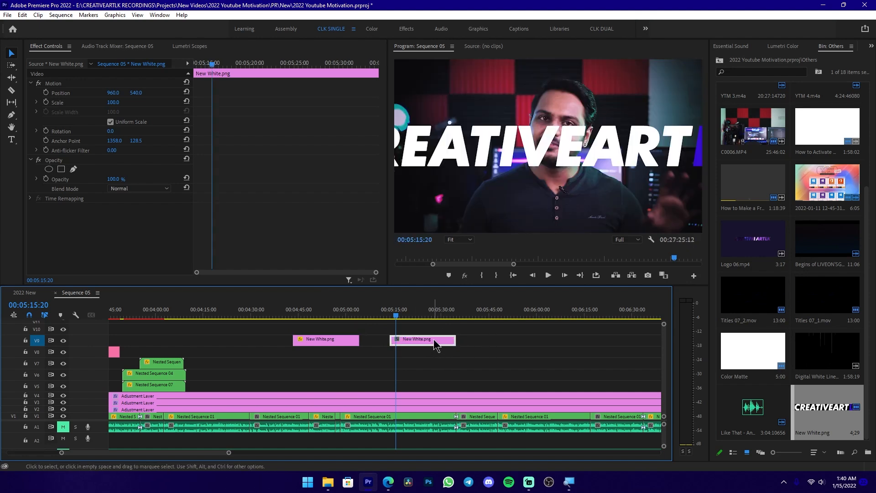
left_click_drag(398, 315, 389, 314)
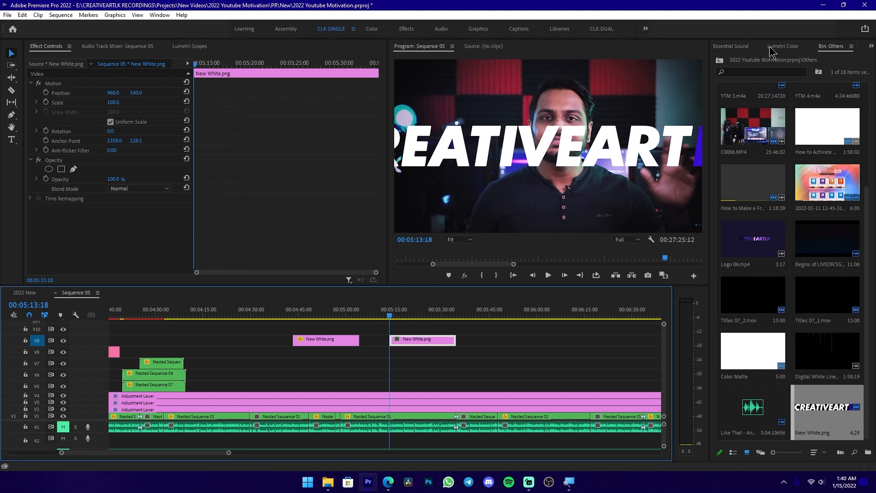
Apply the saved "SG Watermark 01" preset to the second New White.png clip on V9.
scroll(812, 45, "up", 4)
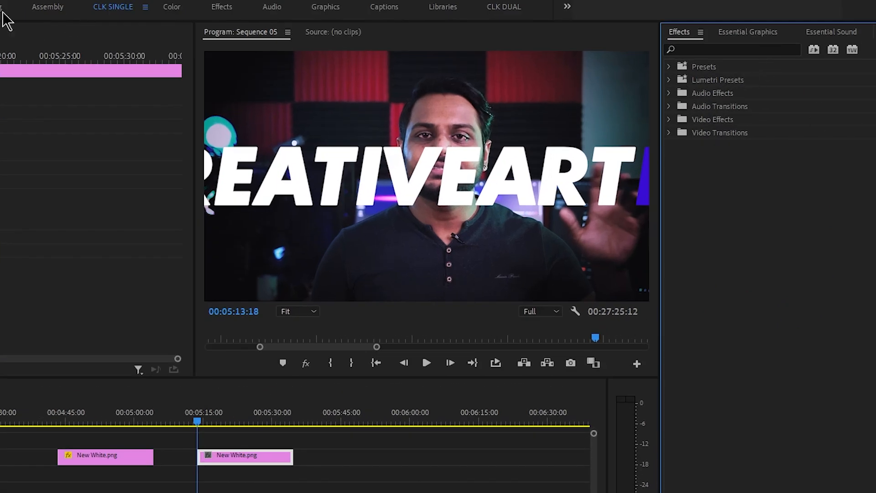
key("ctrl+s")
left_click(667, 67)
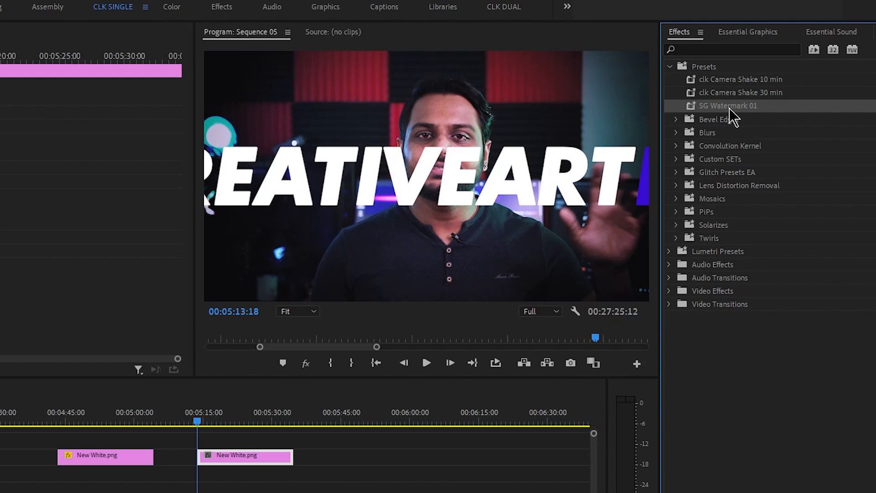
left_click_drag(729, 110, 252, 461)
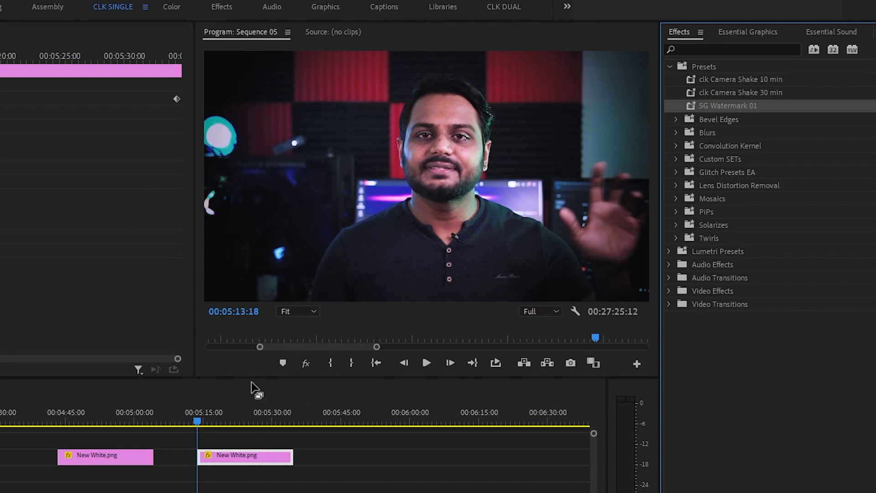
Scrub through both New White.png clips to compare the preset's upward movement and opacity with the original watermark.
left_click(210, 416)
left_click_drag(211, 413, 224, 416)
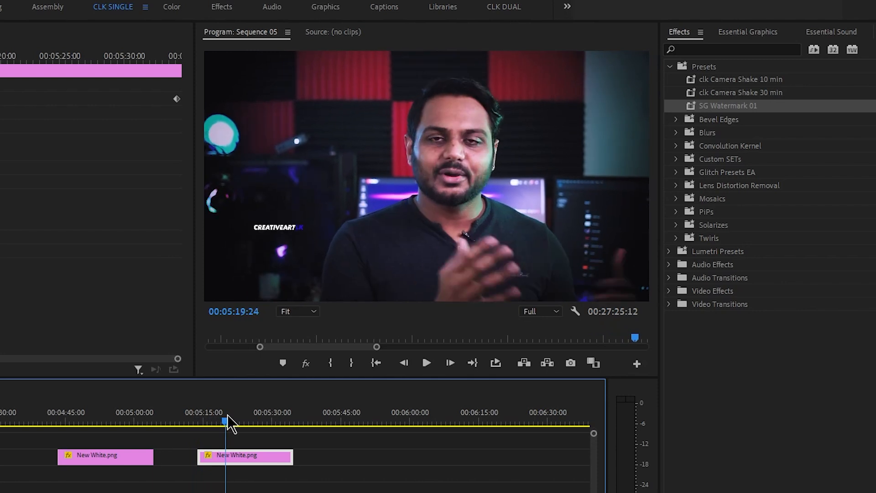
left_click(111, 419)
left_click_drag(101, 418, 125, 420)
mouse_move(207, 414)
left_mouse_down()
mouse_move(221, 414)
mouse_move(207, 420)
mouse_move(215, 428)
left_mouse_up()
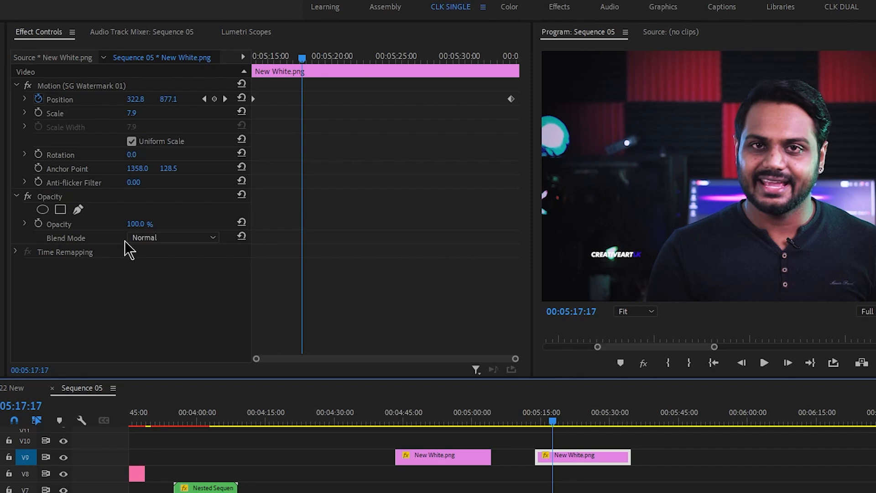
Select the second clip's Motion and Opacity effects together and bring up the option to save them as one preset.
left_click(91, 86)
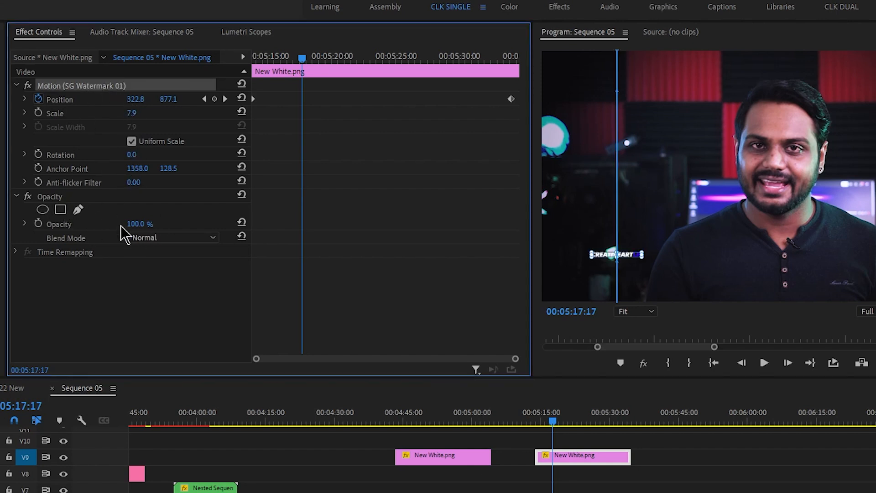
left_click(103, 197)
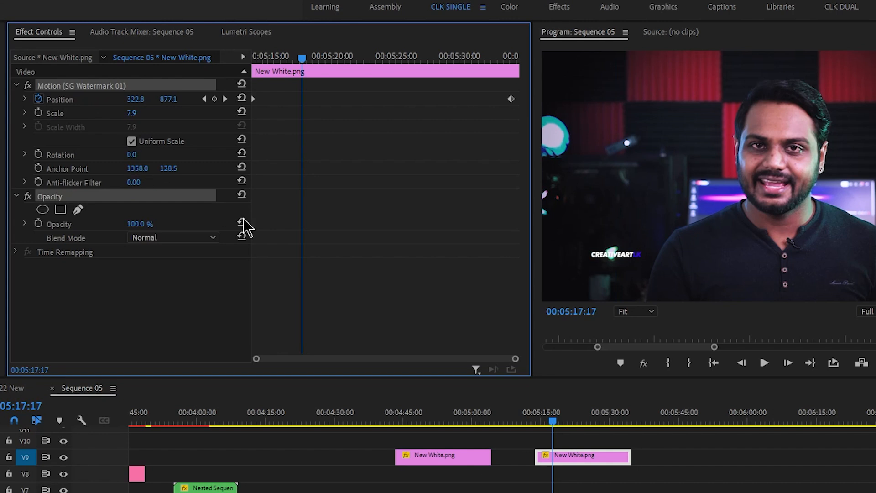
left_click(178, 297)
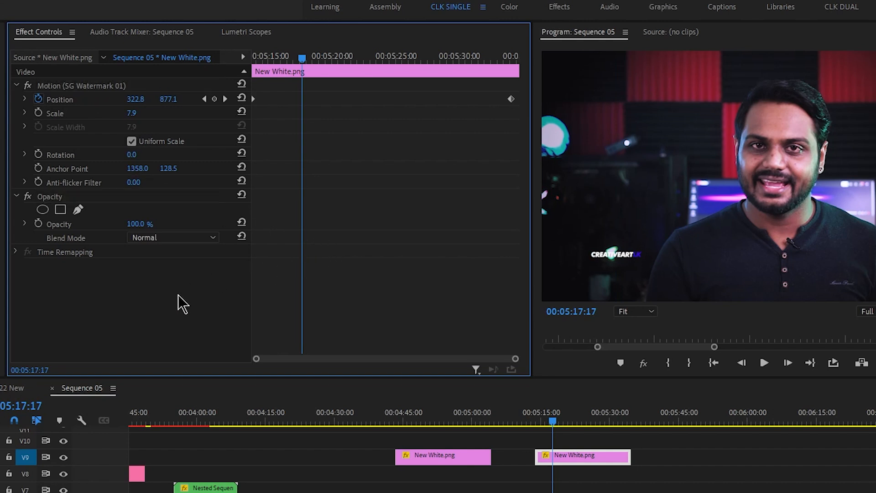
left_click(101, 88)
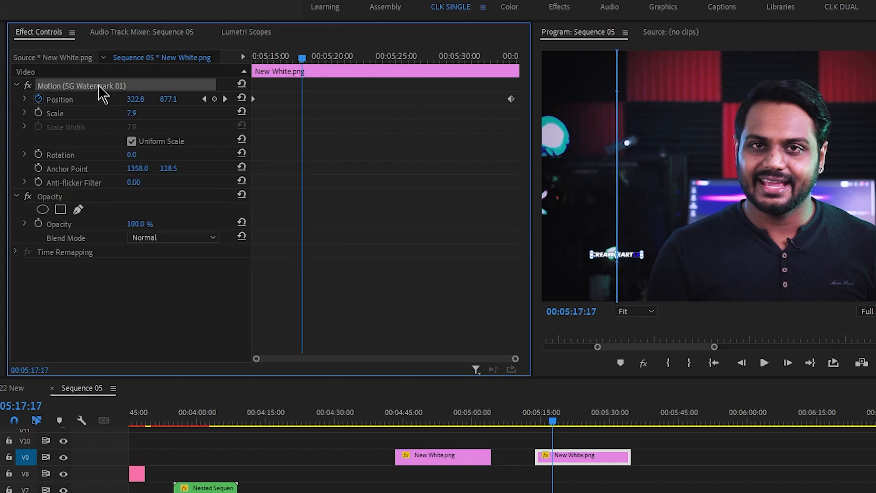
left_click(87, 195)
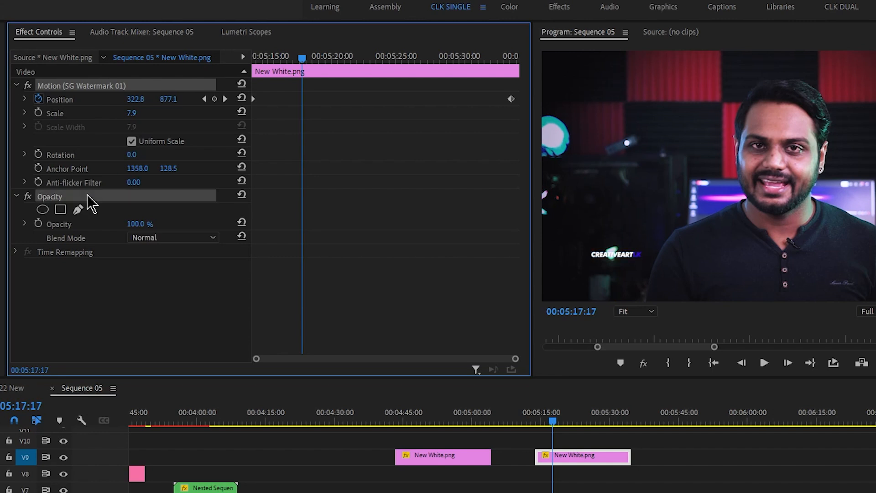
right_click(87, 195)
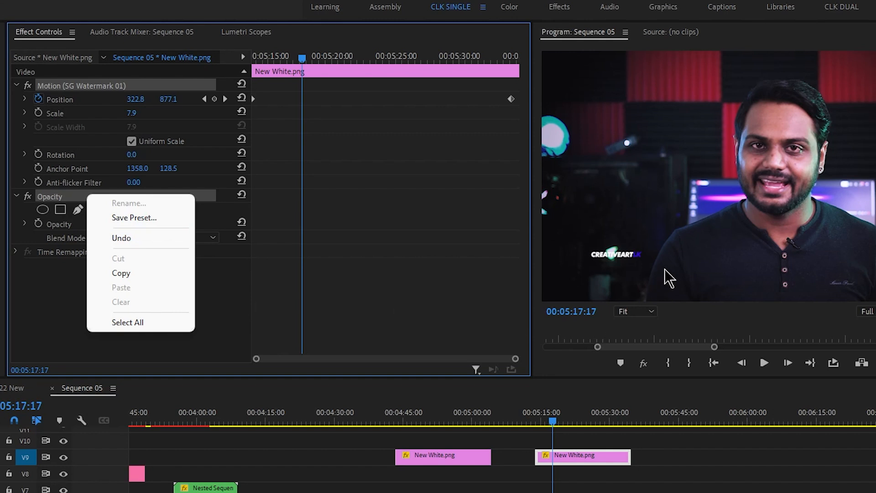
left_click(606, 466)
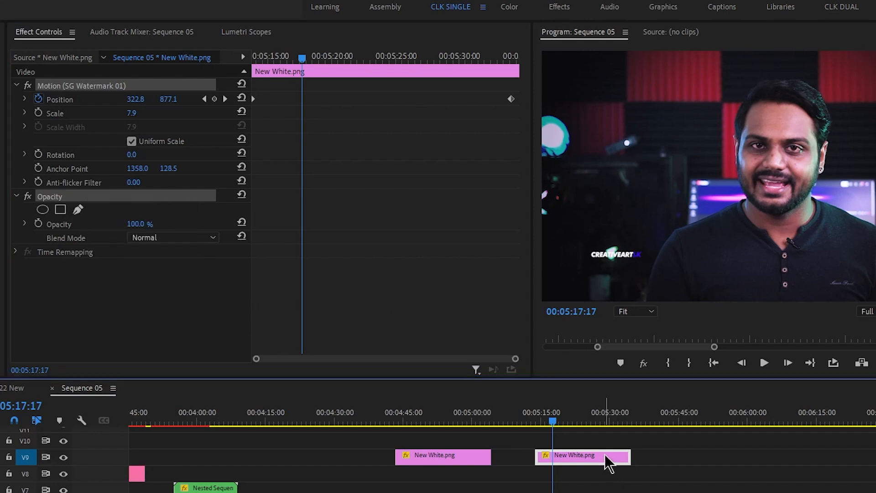
Set the second New White.png clip's opacity to 10%.
left_click(137, 225)
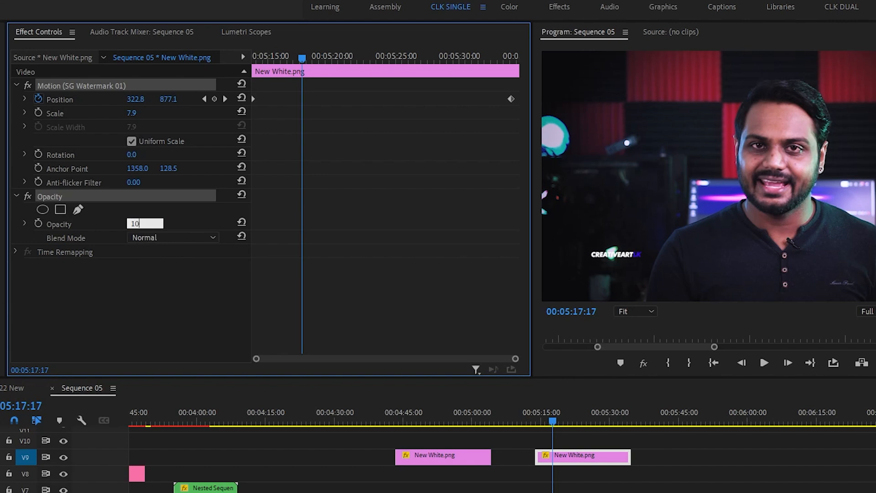
key("Return")
Copy the second New White.png clip and paste five copies end to end on V9, starting at its end at about 00:05:34:12.
left_click_drag(698, 469, 547, 443)
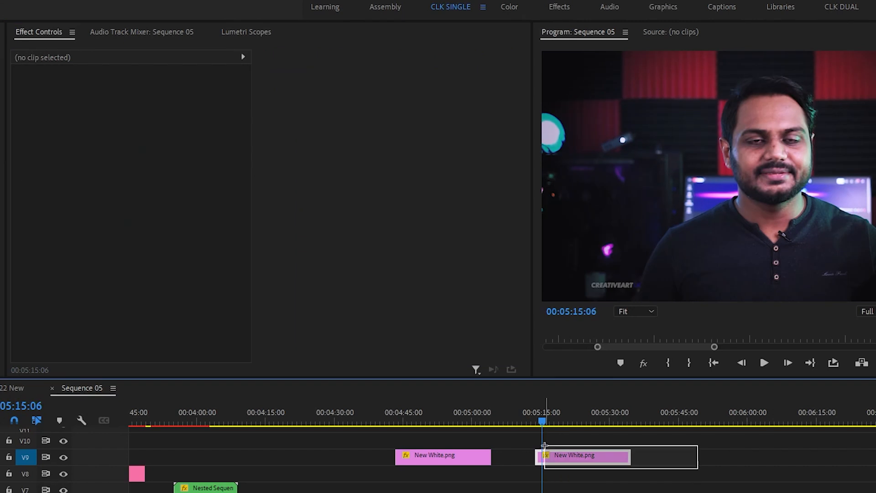
left_click(632, 422)
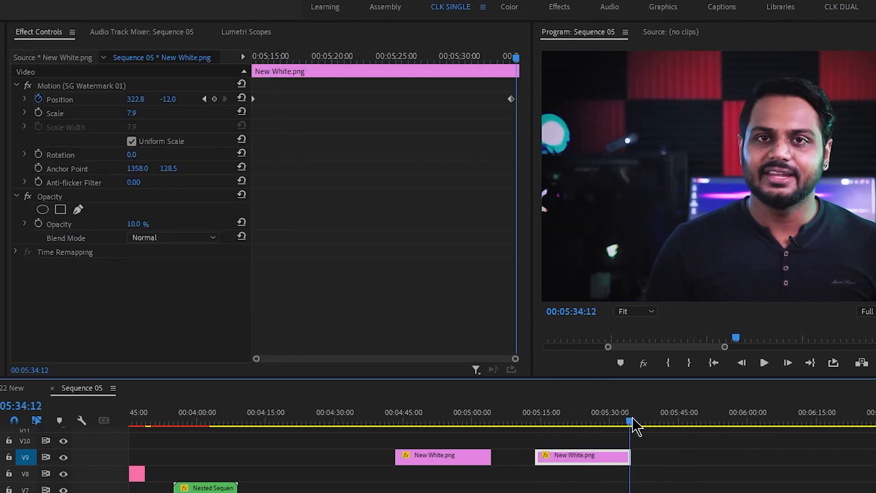
scroll(661, 483, "down", 3)
key("ctrl+v")
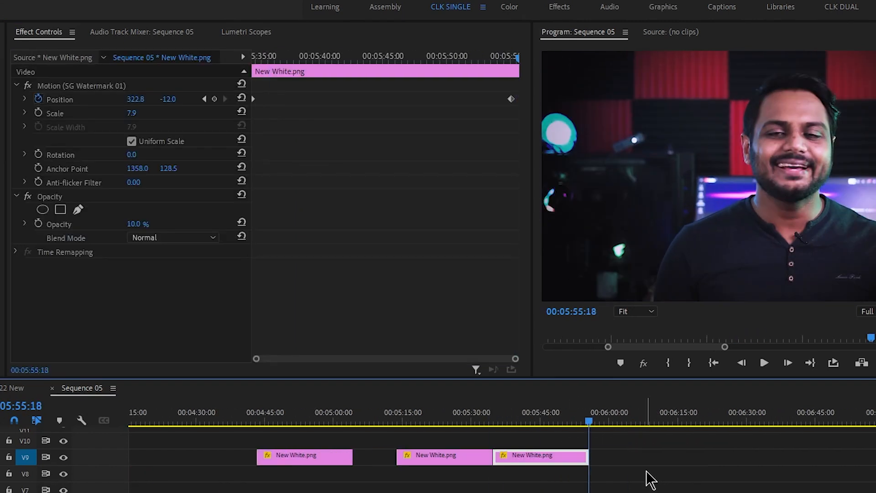
key("ctrl+v")
key("ctrl+v")
key("ctrl+v")
key("ctrl+v")
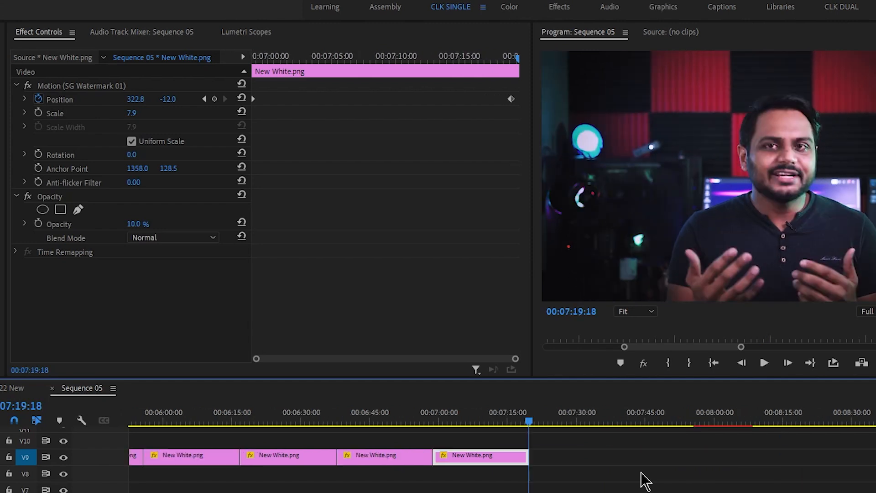
Play the repeated watermark from 00:05:15:23 in the maximized program preview, then scrub across the copies on V9.
scroll(536, 464, "down", 3)
scroll(530, 477, "up", 5)
left_click(376, 414)
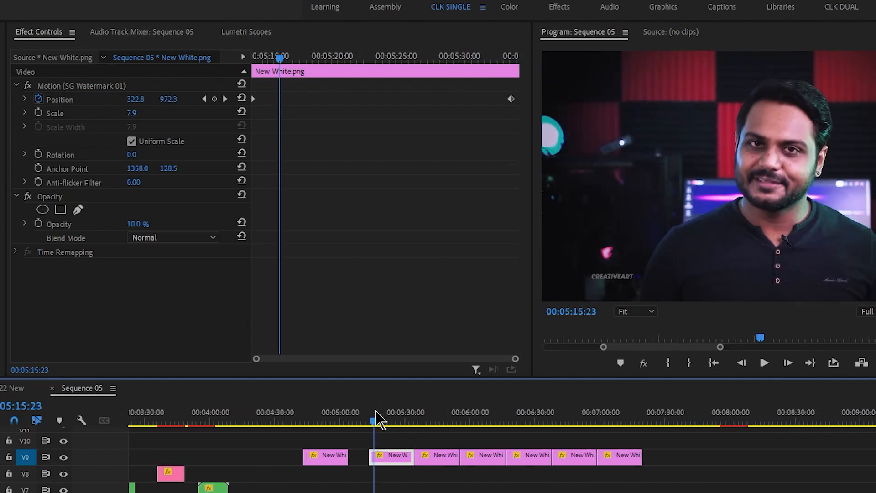
key("grave")
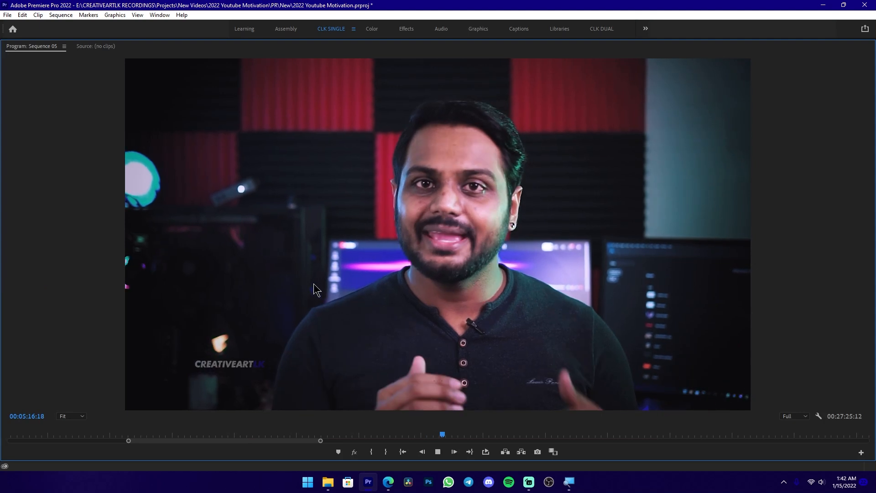
key("grave")
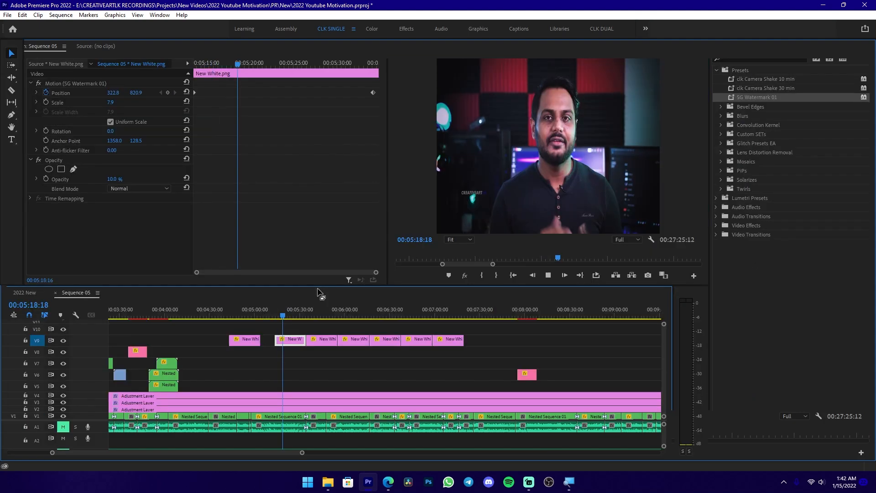
left_click(283, 310)
left_click_drag(284, 311, 363, 324)
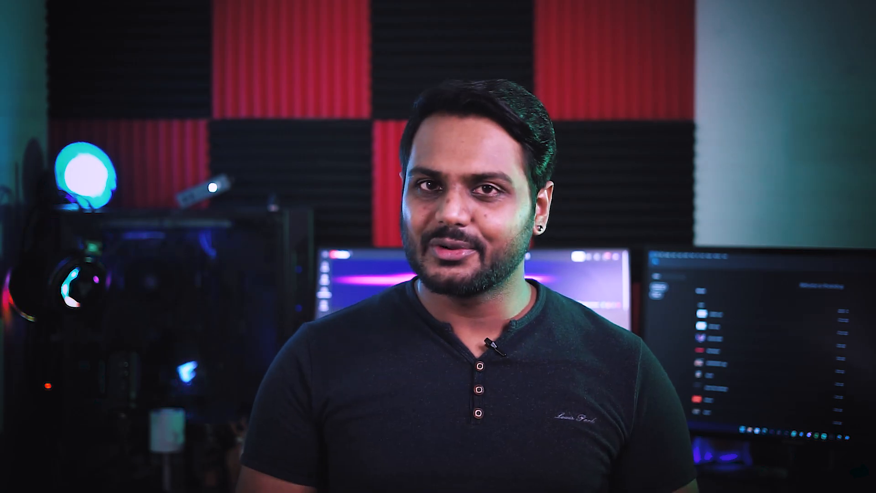